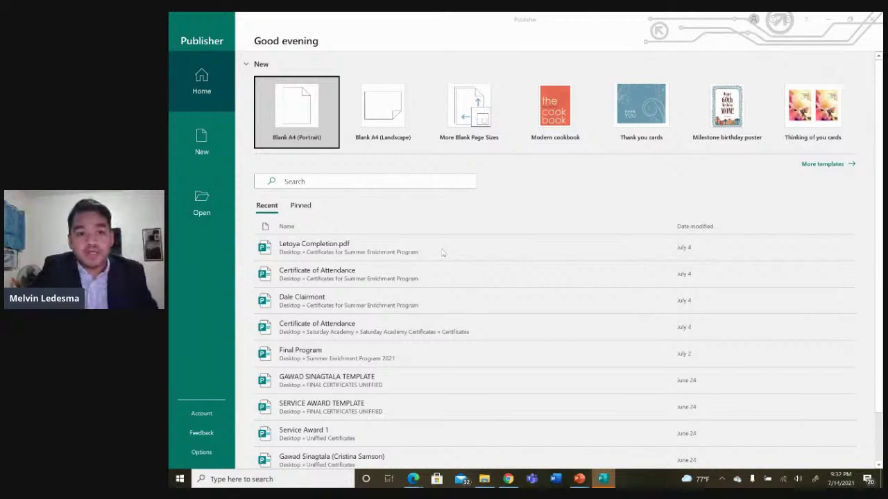
# Start a blank A4 landscape publication, and switch to Chrome to open the Google home page in a new tab
pyautogui.click(381, 111)
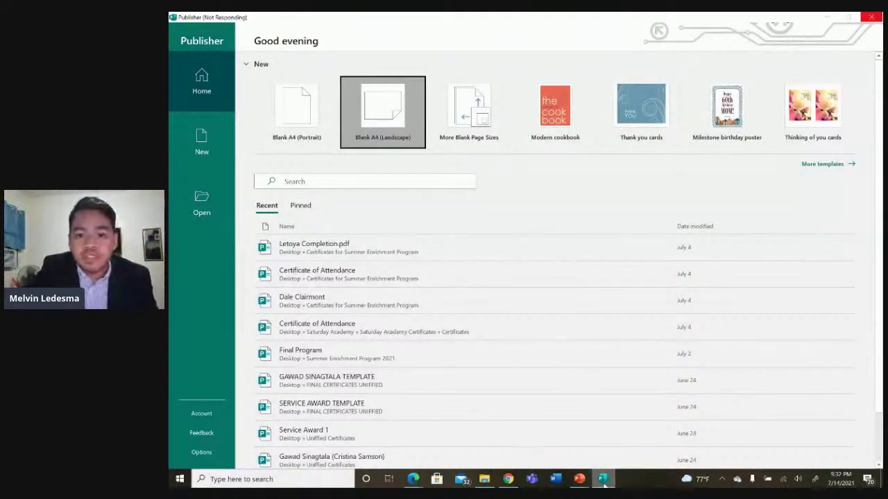
pyautogui.moveTo(579, 479)
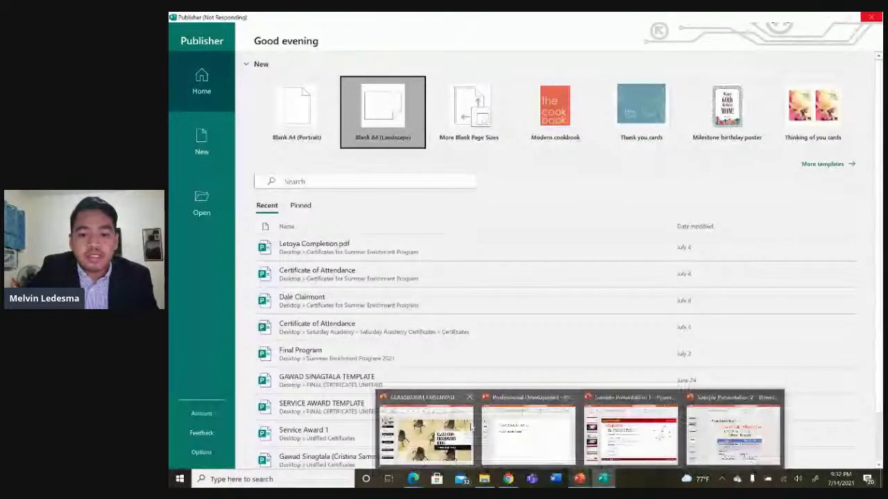
pyautogui.click(536, 462)
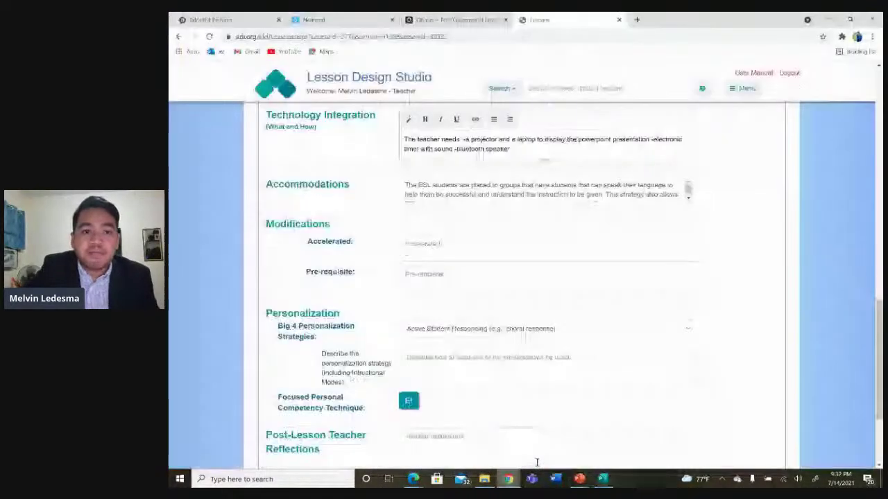
pyautogui.click(637, 19)
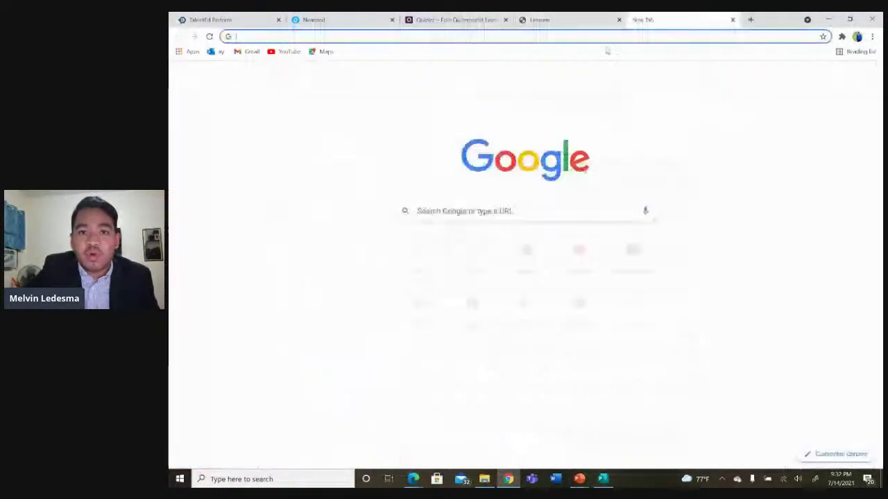
pyautogui.click(415, 251)
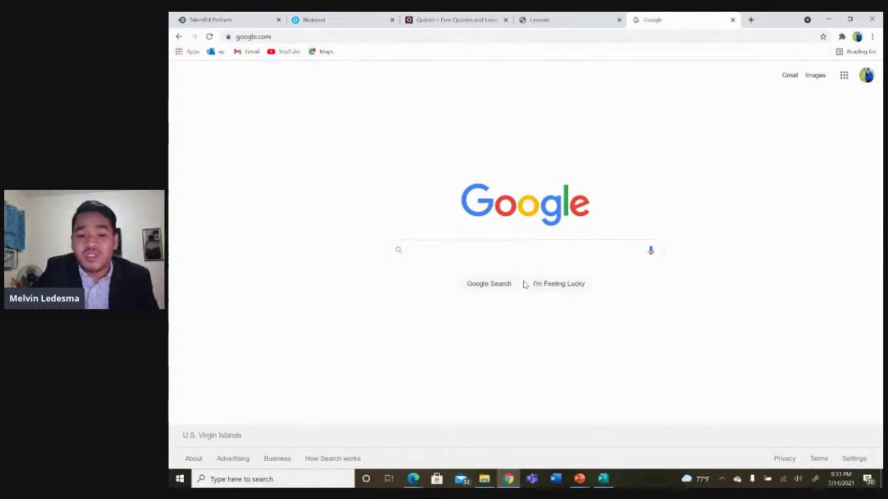
# Check the Desktop folder, switch back to Publisher and insert the BCB Logo picture from the Desktop onto the blank page
pyautogui.click(484, 478)
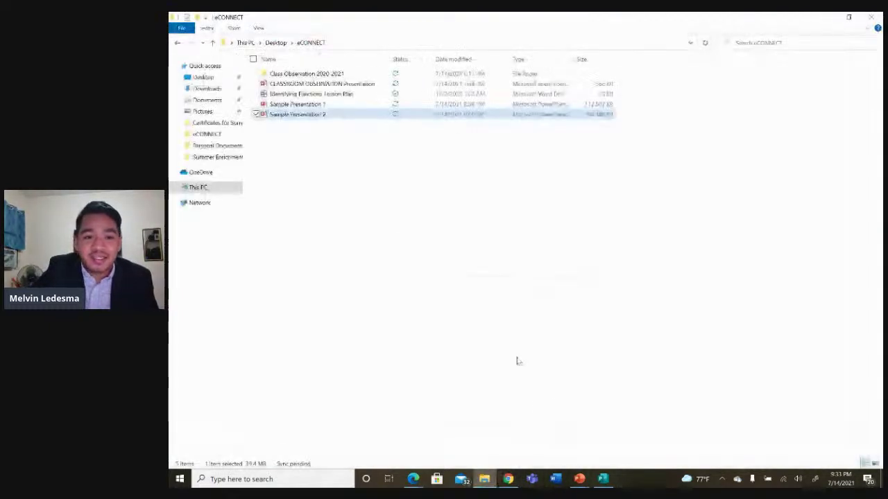
pyautogui.click(198, 79)
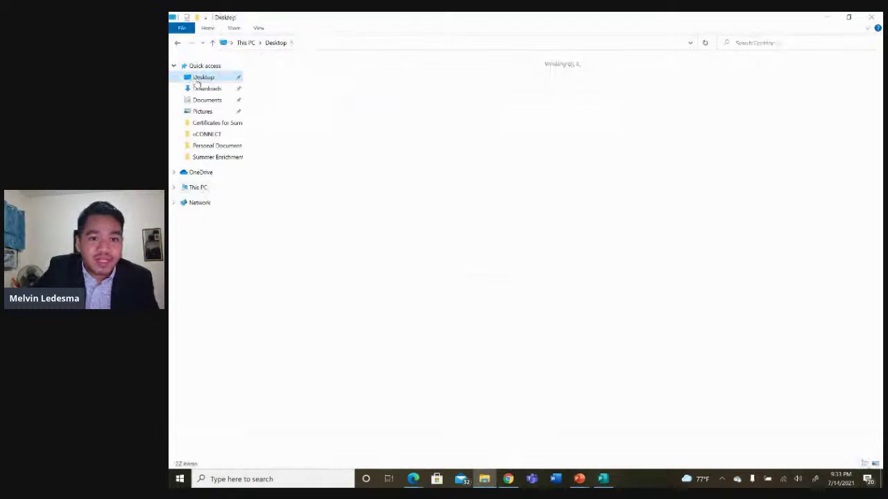
pyautogui.click(602, 480)
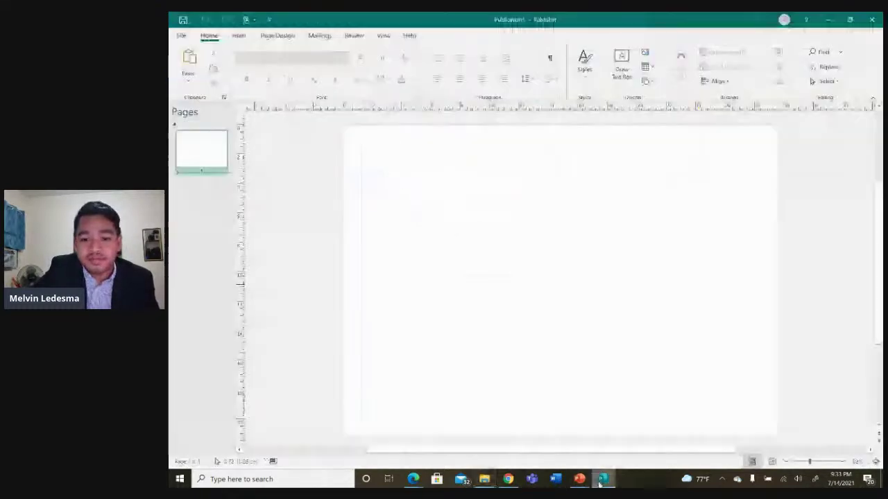
pyautogui.click(239, 35)
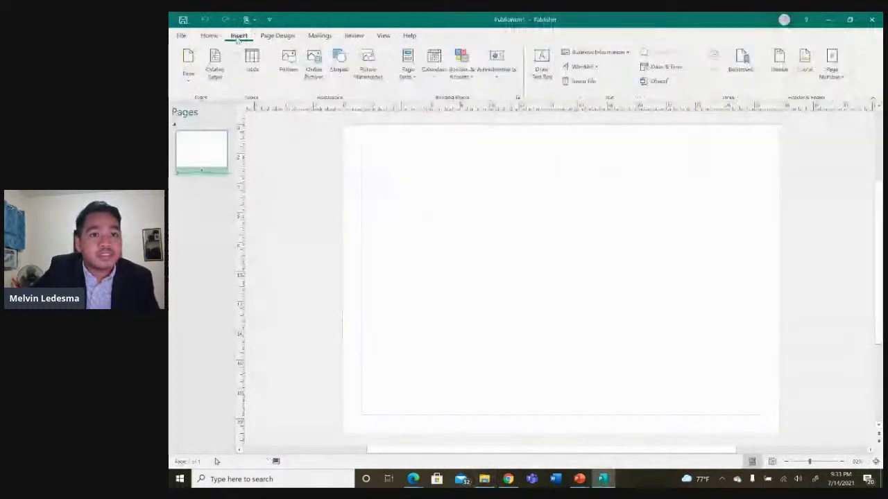
pyautogui.click(290, 70)
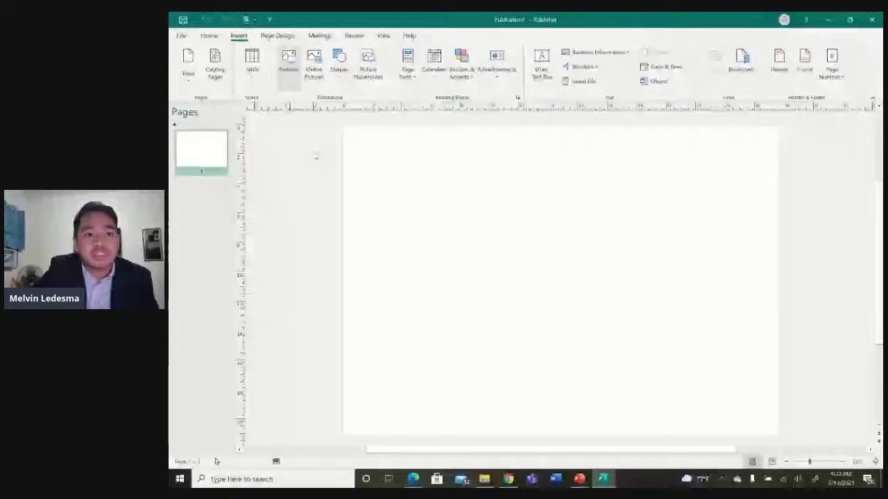
pyautogui.click(203, 67)
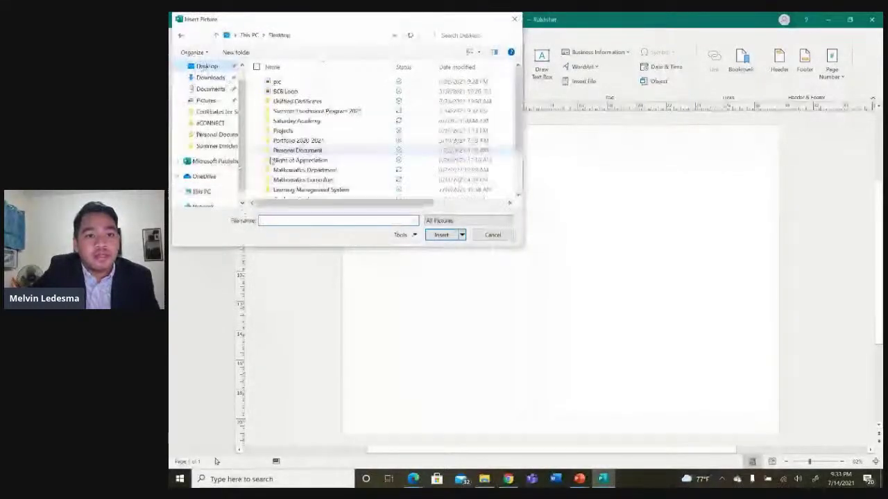
pyautogui.doubleClick(286, 91)
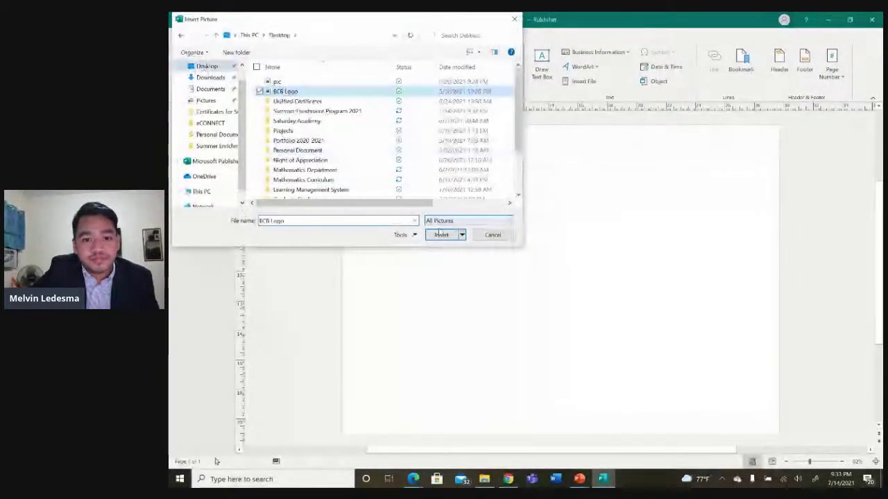
pyautogui.click(771, 257)
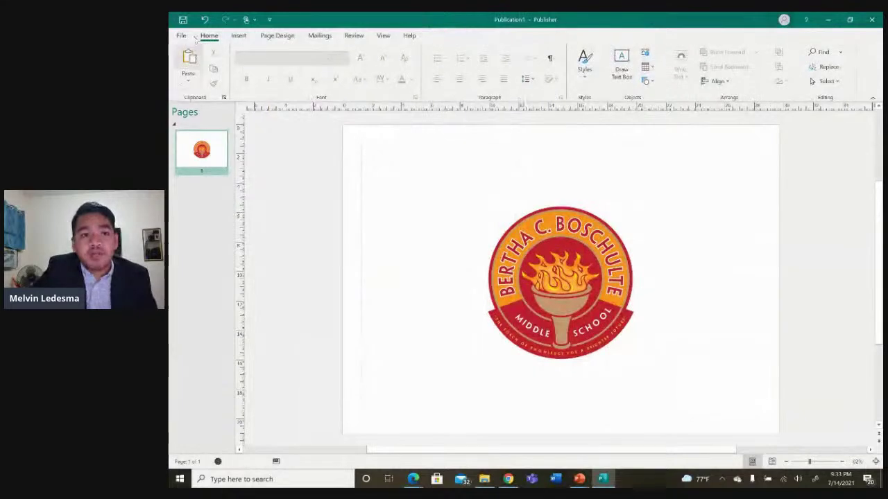
# Set the page background to a solid black fill
pyautogui.click(238, 35)
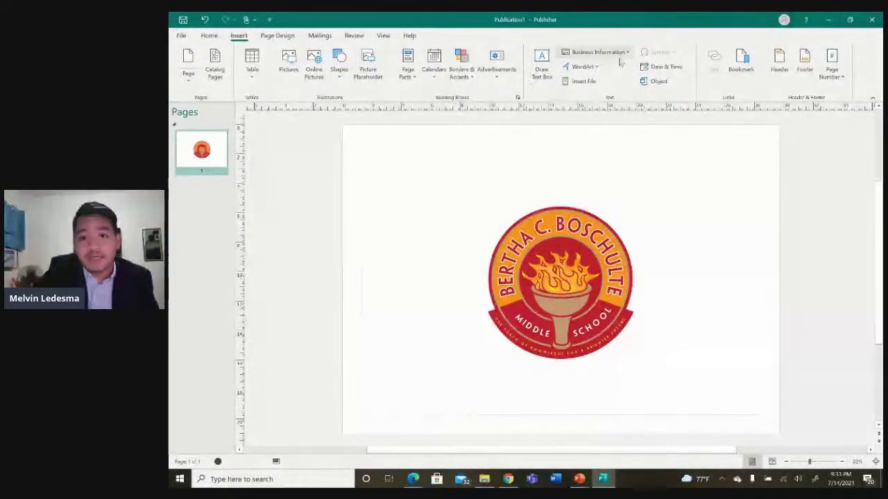
pyautogui.click(206, 35)
pyautogui.click(278, 35)
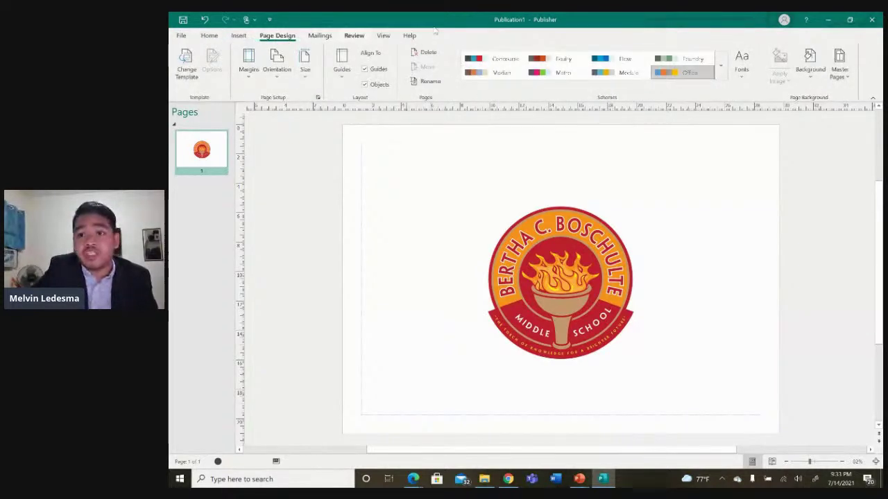
pyautogui.click(815, 69)
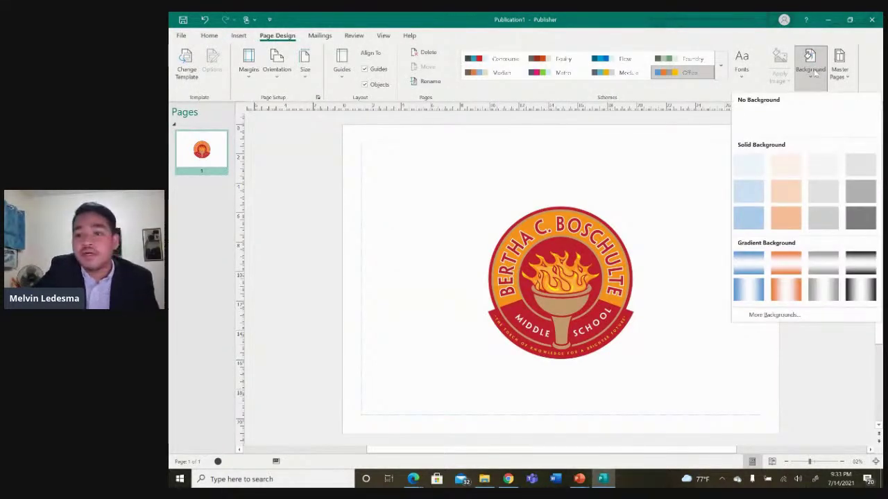
pyautogui.click(779, 315)
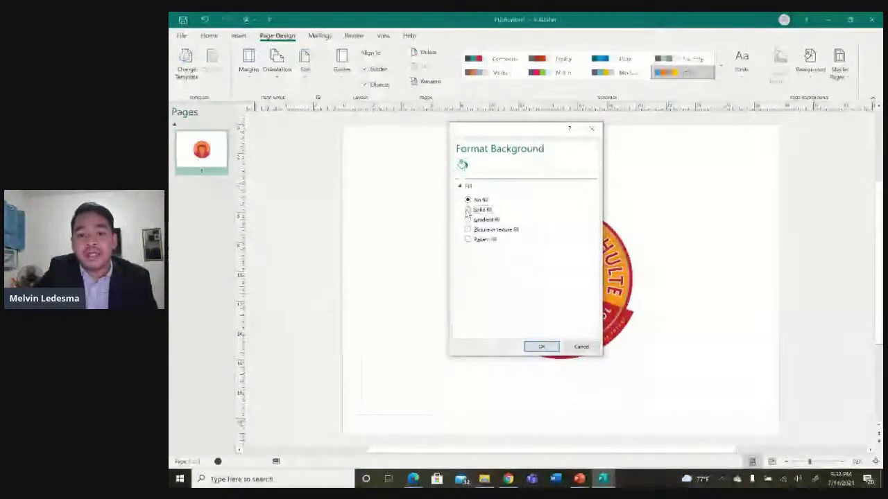
pyautogui.click(467, 210)
pyautogui.click(575, 255)
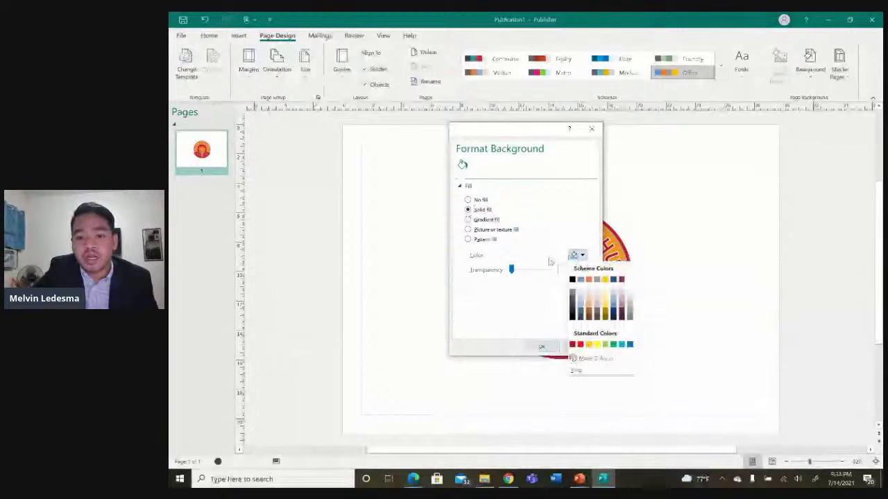
pyautogui.click(572, 279)
pyautogui.click(542, 347)
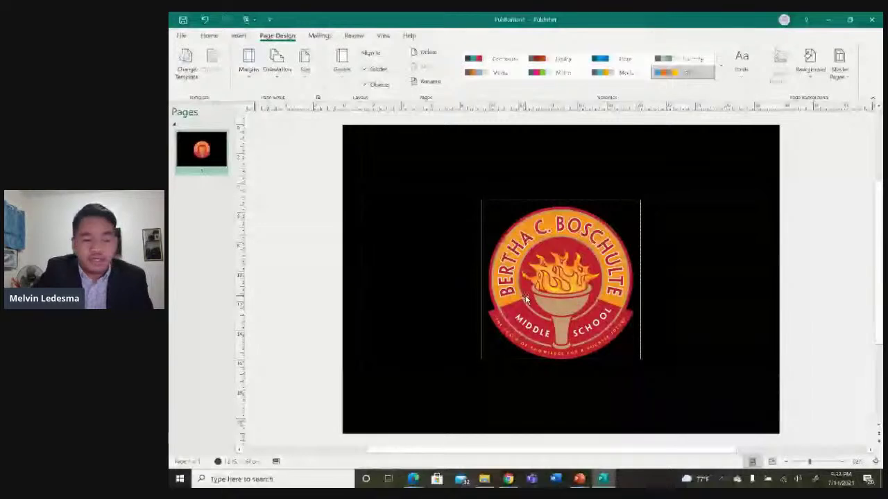
pyautogui.click(516, 407)
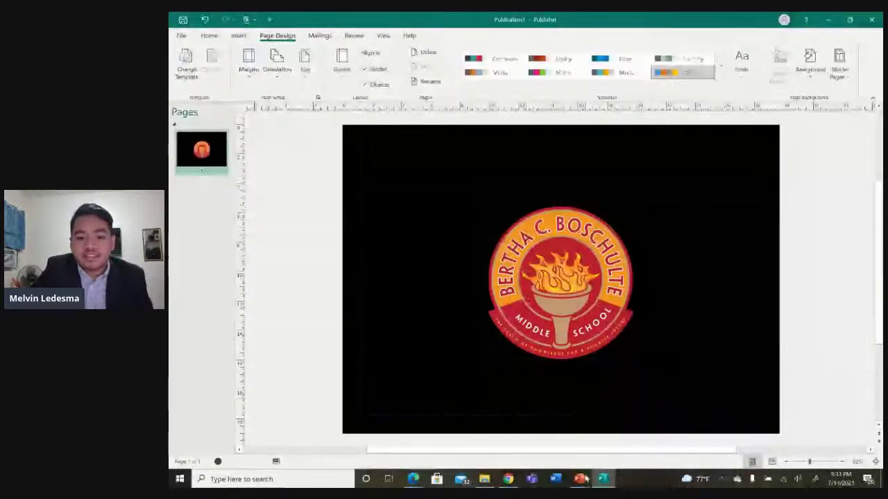
# Shrink the school logo to about 5.6 cm square and place it in the page's upper-left corner
pyautogui.click(630, 352)
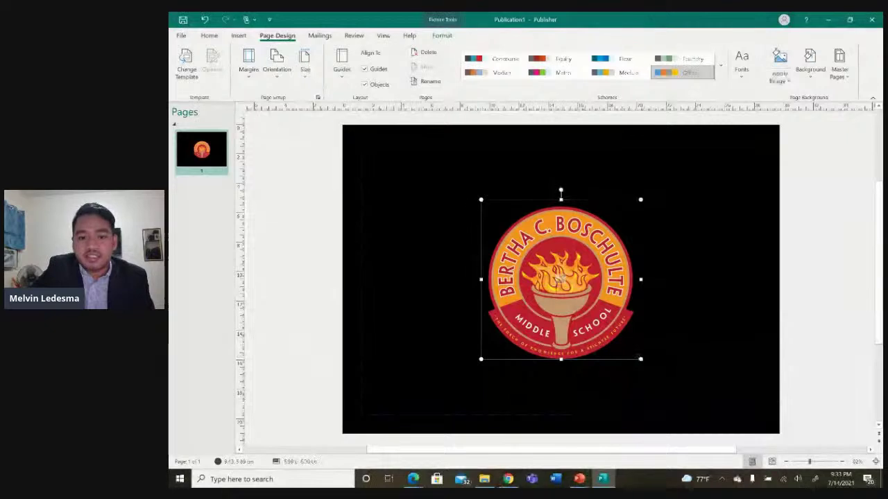
pyautogui.moveTo(555, 283); pyautogui.dragTo(563, 282)
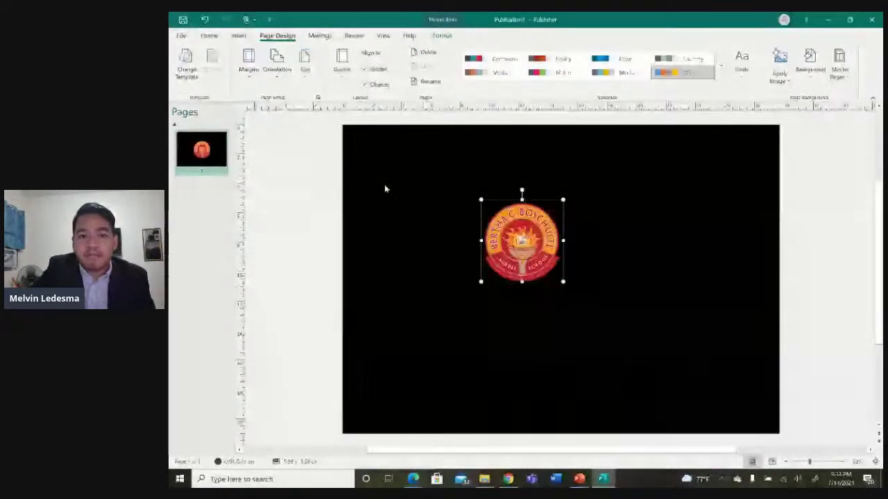
pyautogui.moveTo(530, 250); pyautogui.dragTo(400, 183)
pyautogui.click(555, 248)
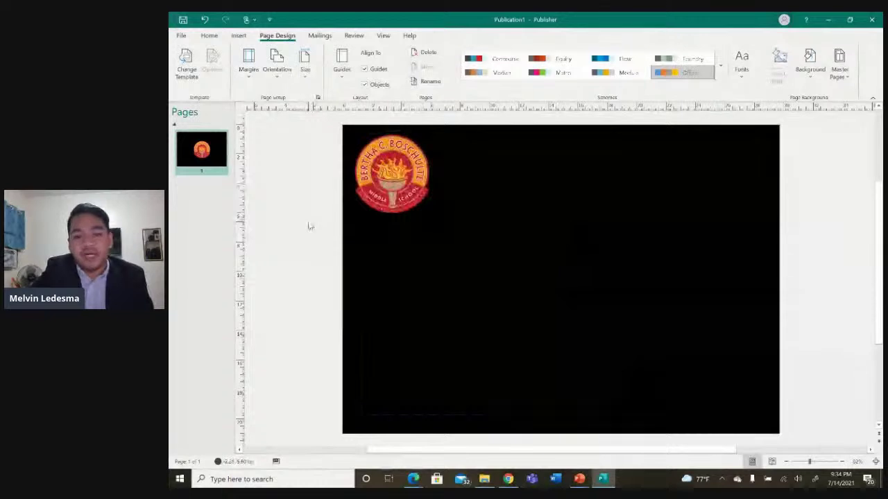
# Switch to Chrome and search Google Images for "basketball png"
pyautogui.click(508, 478)
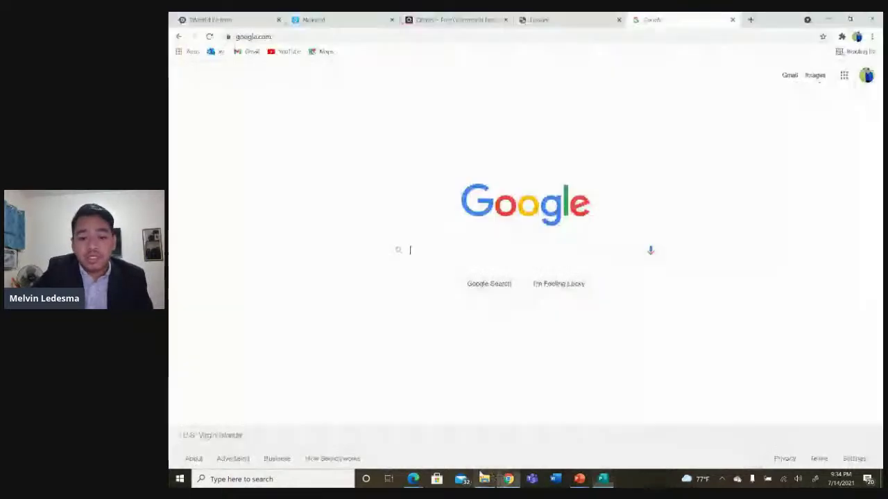
pyautogui.write('bask')
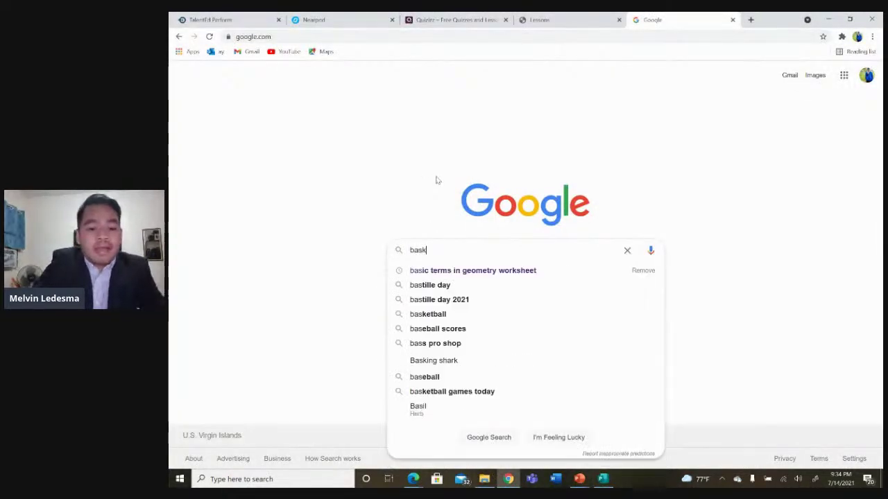
pyautogui.write('etball')
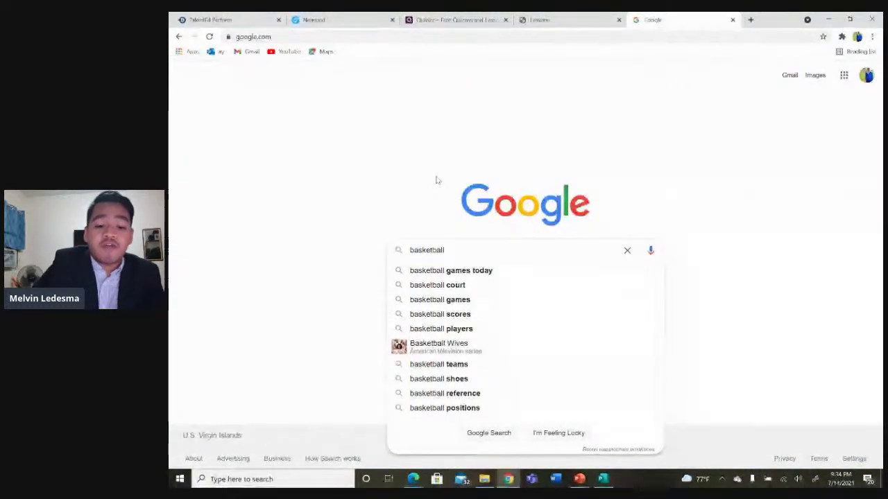
pyautogui.write('png')
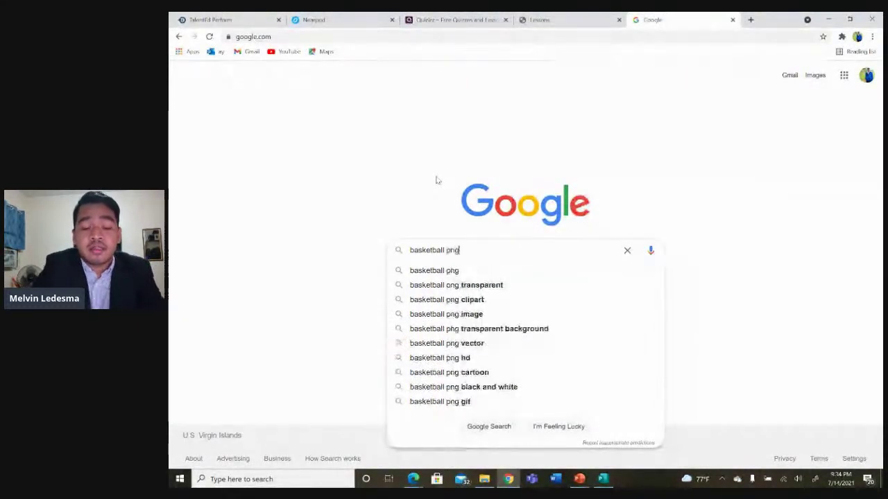
pyautogui.press('Return')
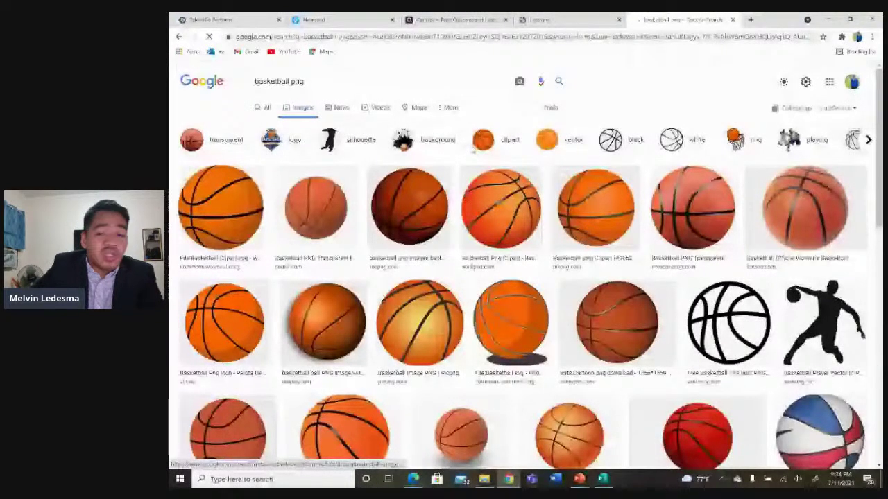
# Copy the Wikimedia Commons basketball clipart from the image results and paste it onto the black page in Publisher
pyautogui.click(220, 207)
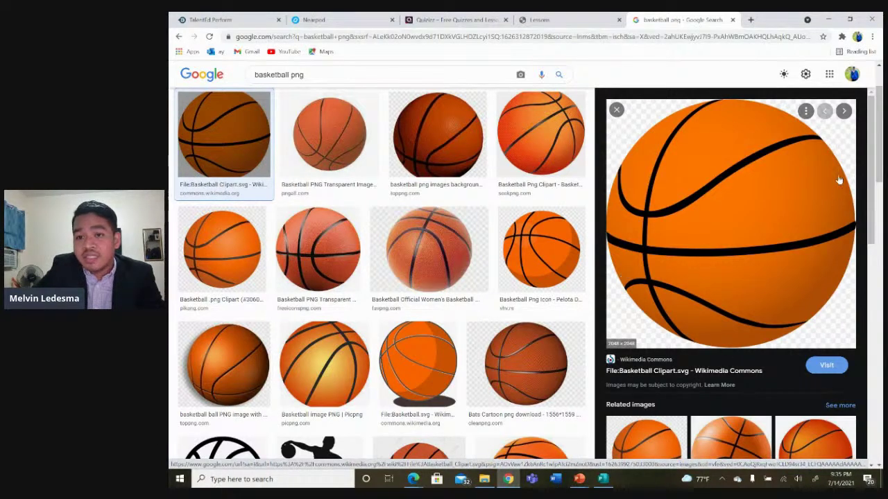
pyautogui.rightClick(702, 220)
pyautogui.click(754, 342)
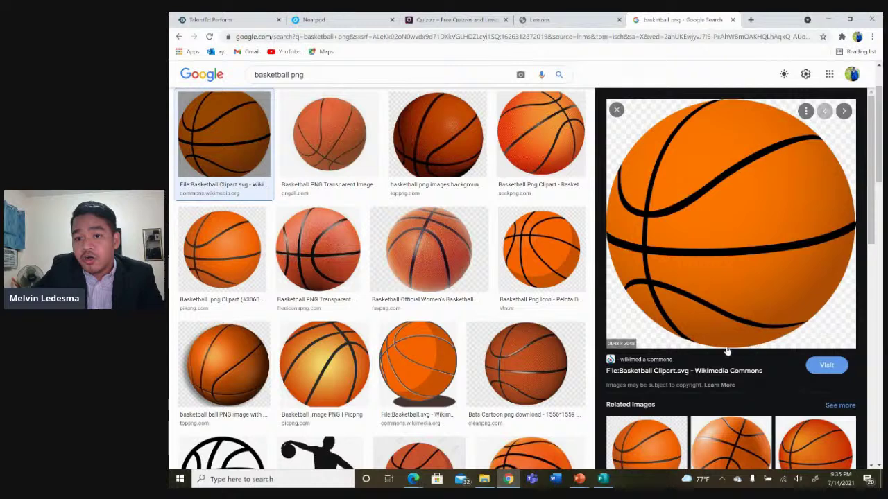
pyautogui.hotkey('alt', 'Tab')
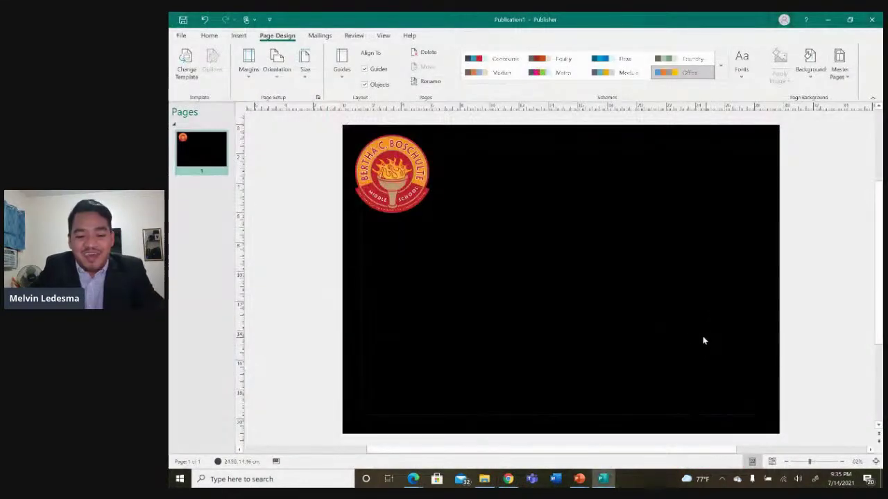
pyautogui.hotkey('ctrl', 'v')
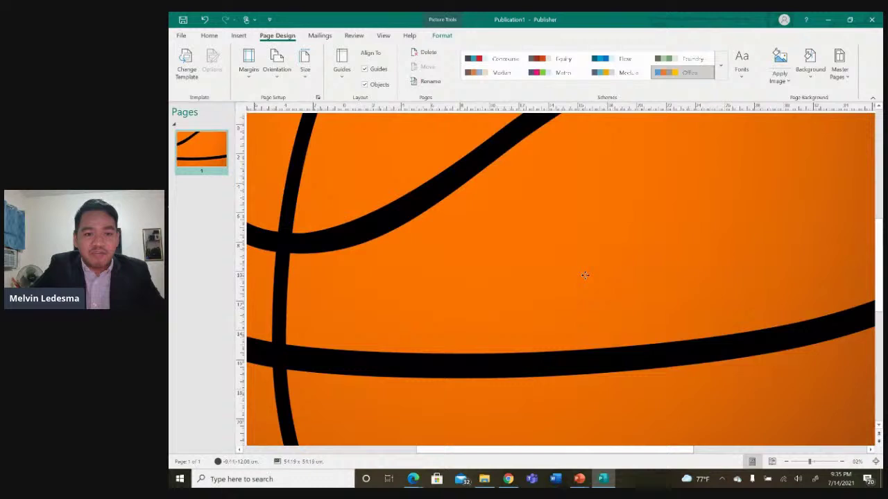
# Shrink the basketball picture to about 9 cm across and place it in the page's lower-right corner
pyautogui.moveTo(585, 275); pyautogui.dragTo(630, 361)
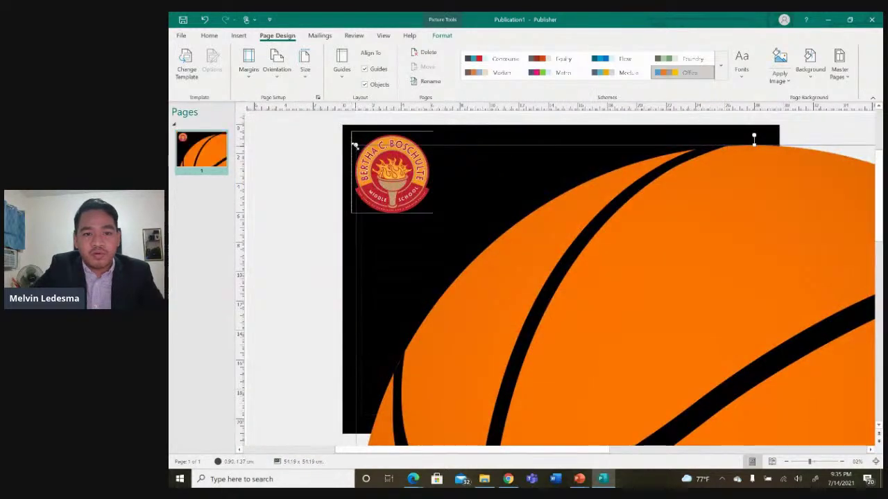
pyautogui.moveTo(352, 146); pyautogui.dragTo(534, 324)
pyautogui.moveTo(664, 382); pyautogui.dragTo(505, 229)
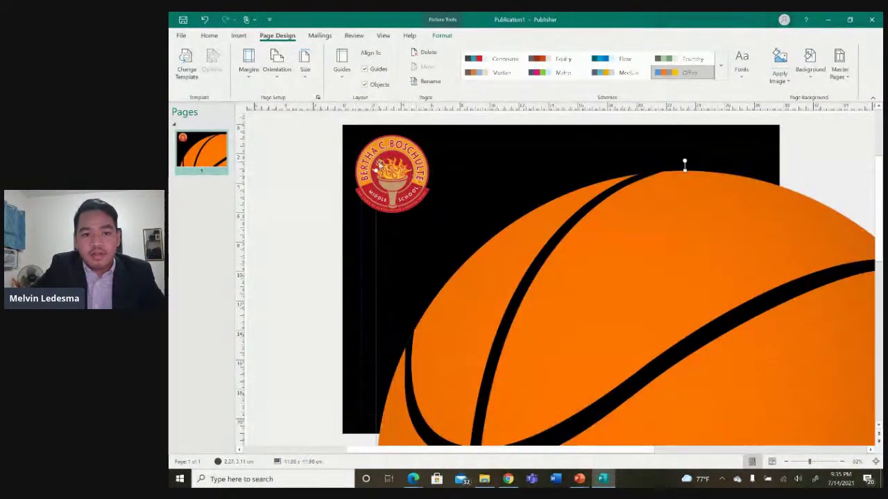
pyautogui.moveTo(376, 171); pyautogui.dragTo(585, 337)
pyautogui.moveTo(673, 388); pyautogui.dragTo(545, 248)
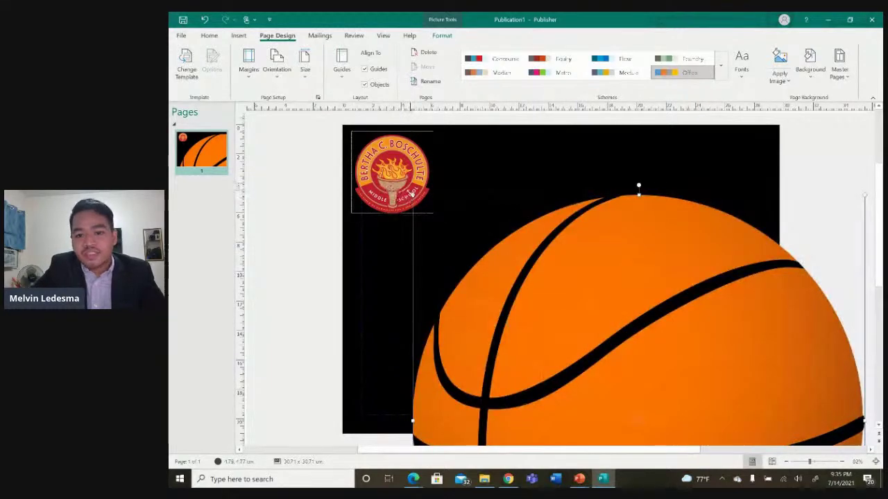
pyautogui.moveTo(412, 194); pyautogui.dragTo(612, 383)
pyautogui.moveTo(691, 420); pyautogui.dragTo(702, 314)
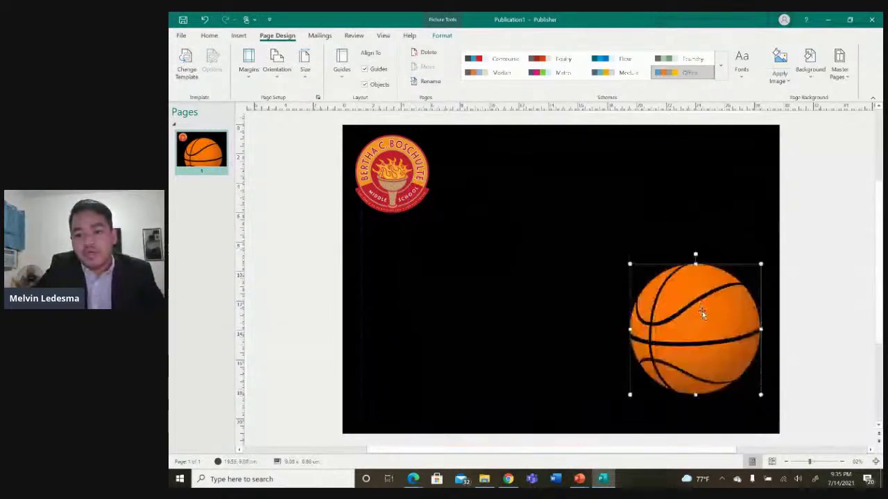
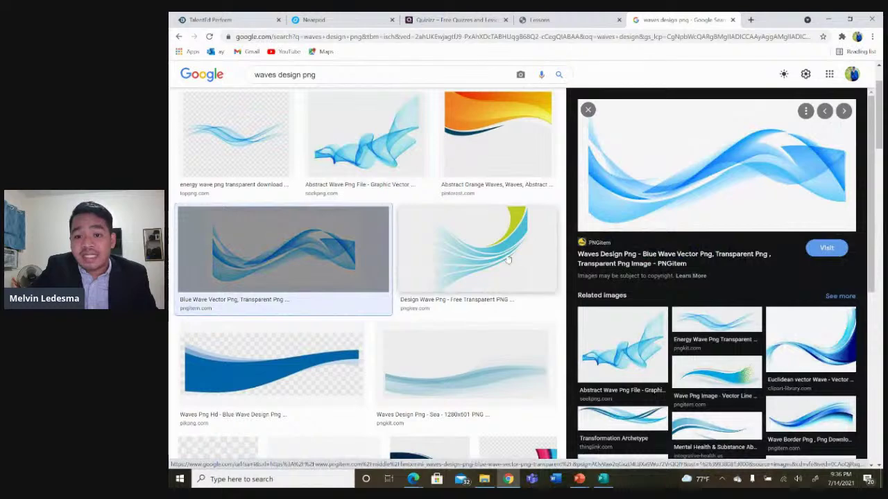
# Examine the "waves design png" image results and their related images for a wave design that suits the page
pyautogui.click(508, 259)
pyautogui.click(512, 154)
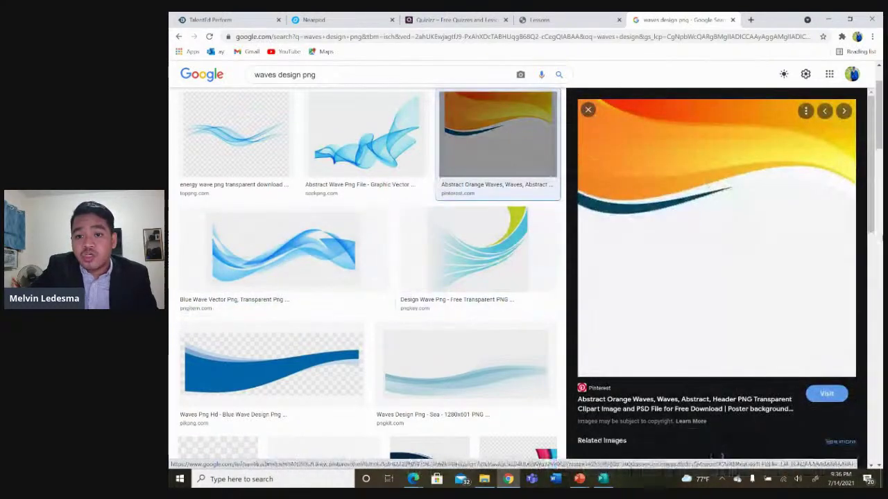
pyautogui.scroll(-3, 372, 331)
pyautogui.click(361, 320)
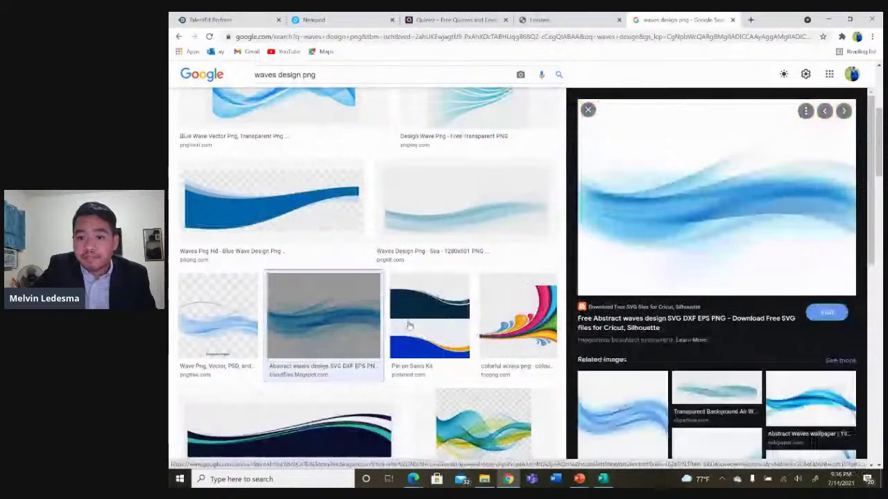
pyautogui.click(820, 393)
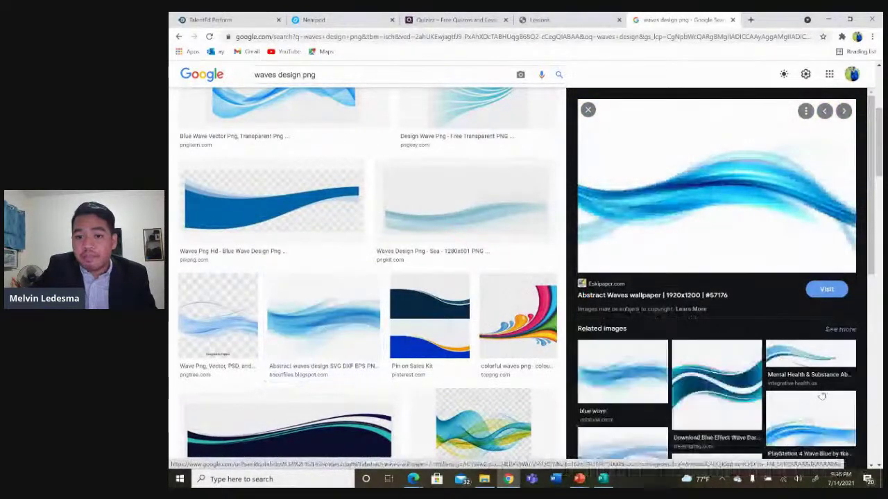
pyautogui.click(742, 392)
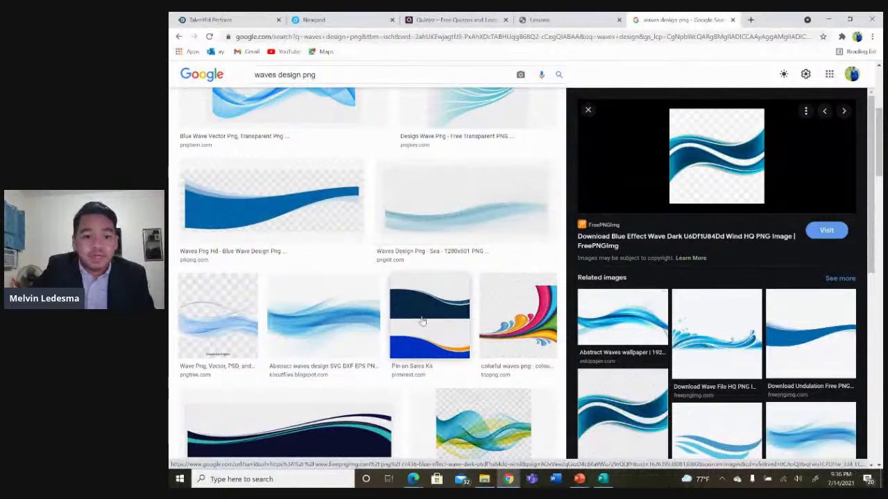
pyautogui.click(291, 427)
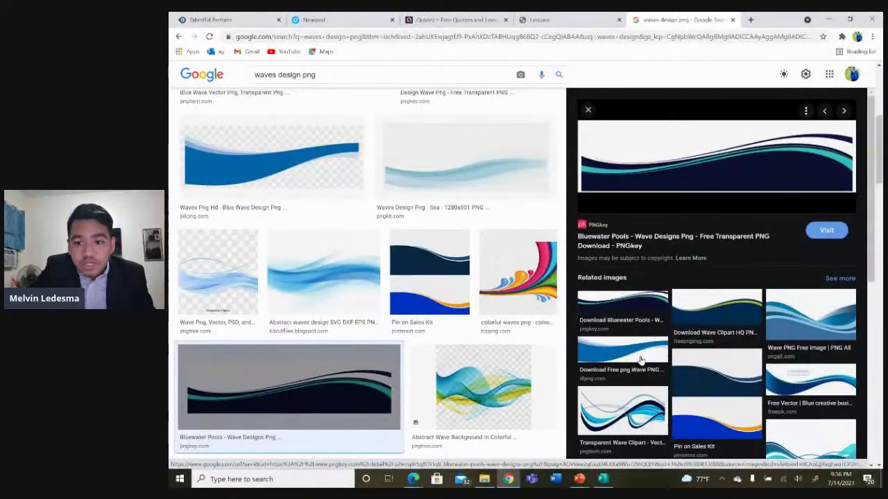
pyautogui.click(730, 373)
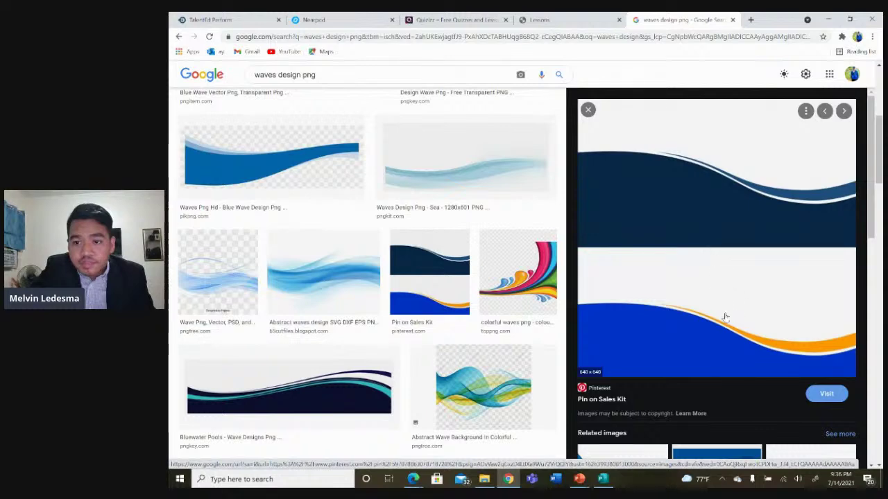
pyautogui.scroll(-4, 725, 317)
pyautogui.click(813, 258)
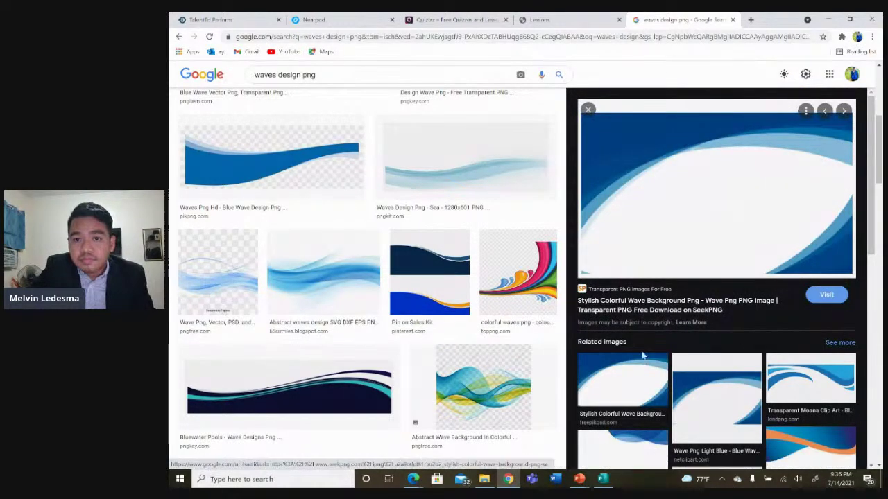
pyautogui.click(686, 394)
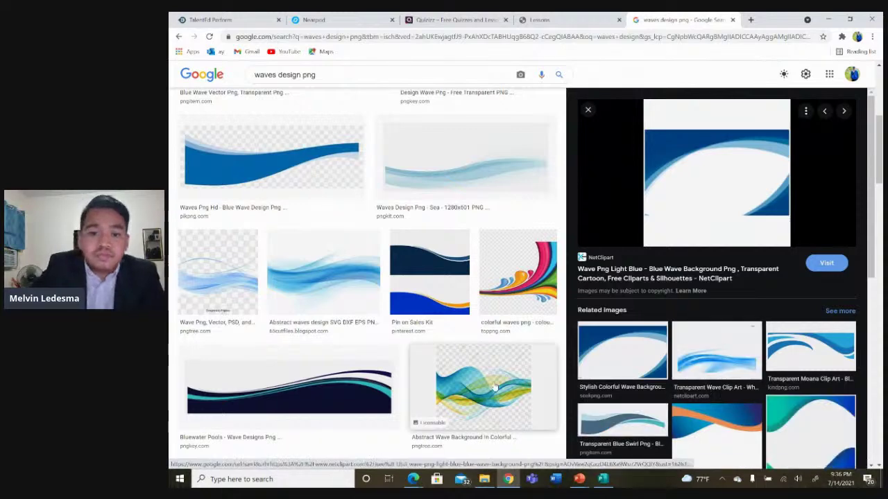
pyautogui.scroll(-4, 494, 387)
pyautogui.click(294, 329)
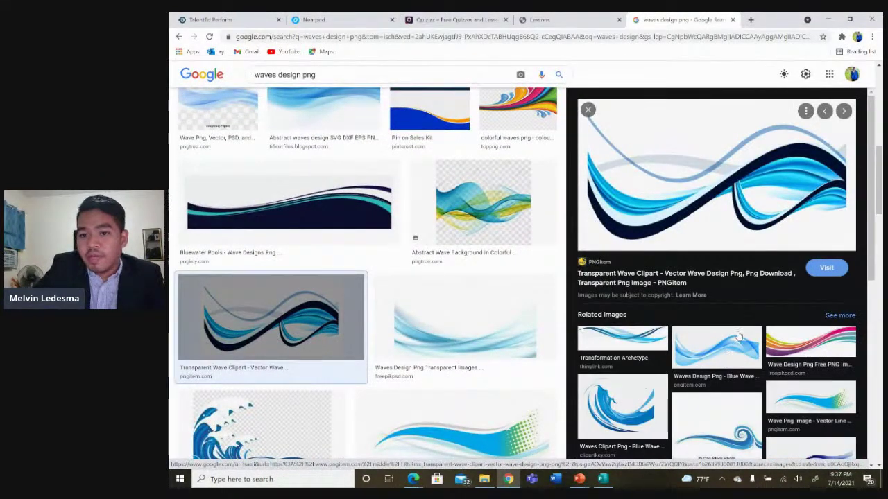
pyautogui.click(730, 348)
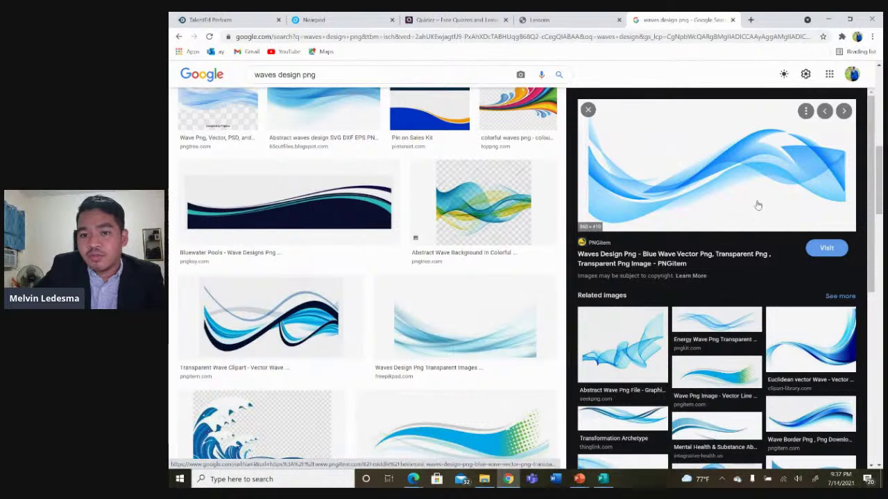
pyautogui.press('Escape')
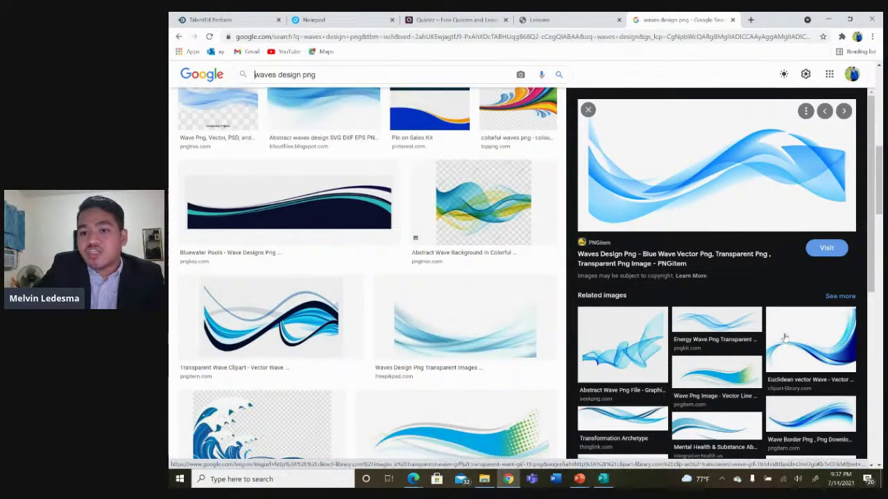
# Copy the blue "Euclidean vector Wave" image from Clipart Library and paste it onto the black page in Publisher
pyautogui.click(824, 338)
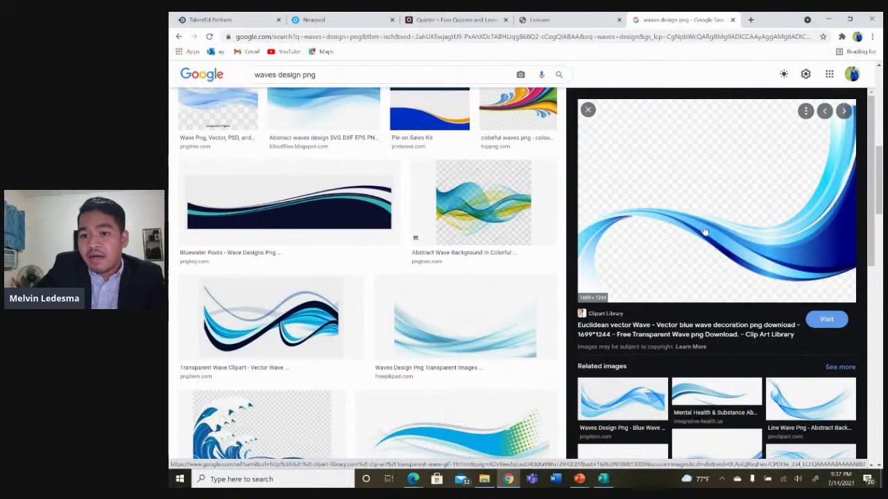
pyautogui.rightClick(766, 248)
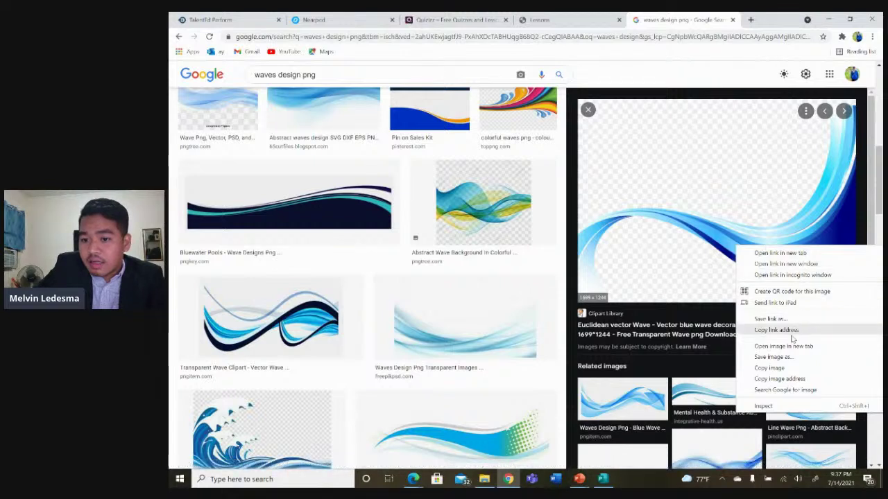
pyautogui.click(784, 373)
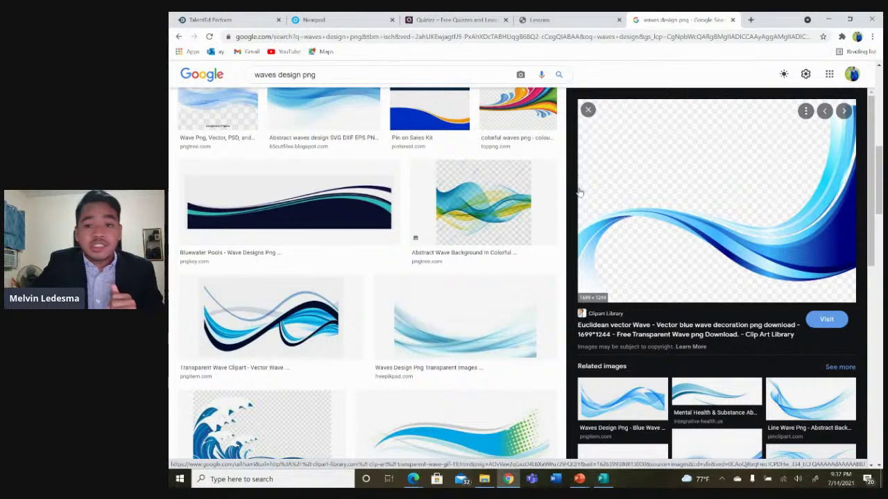
pyautogui.hotkey('alt', 'Tab')
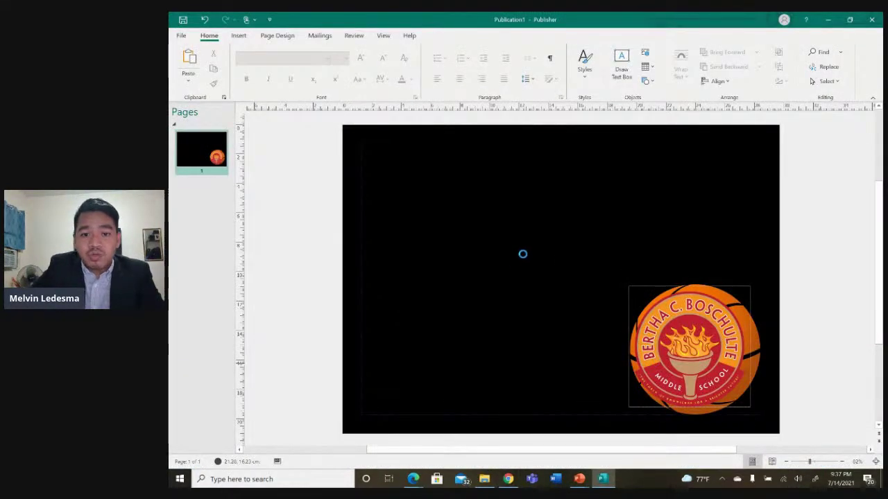
pyautogui.hotkey('ctrl', 'v')
# Move the wave picture to the page's upper-right corner and stretch it over the whole page, about 29.7 by 21.3 cm
pyautogui.moveTo(521, 254); pyautogui.dragTo(758, 227)
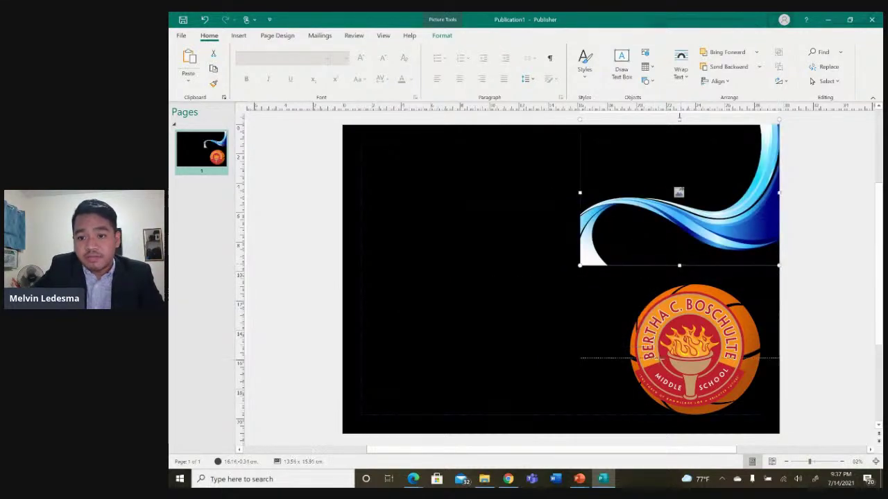
pyautogui.moveTo(679, 265); pyautogui.dragTo(679, 368)
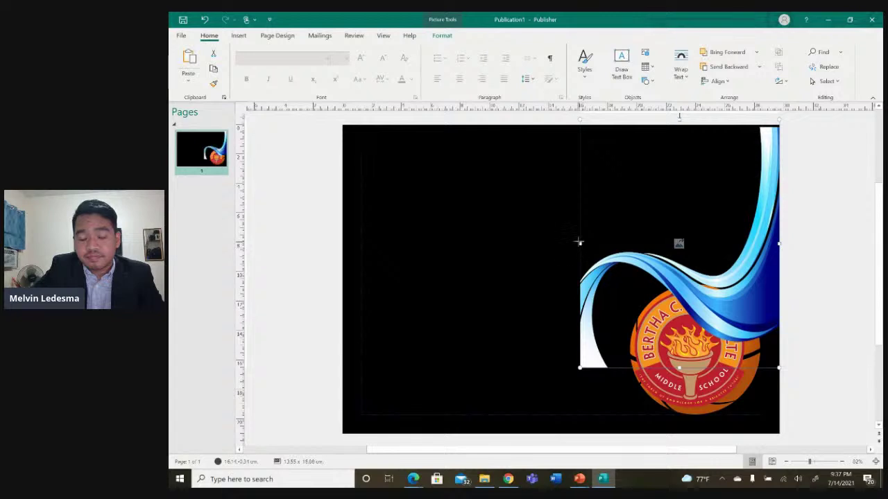
pyautogui.moveTo(579, 242); pyautogui.dragTo(343, 241)
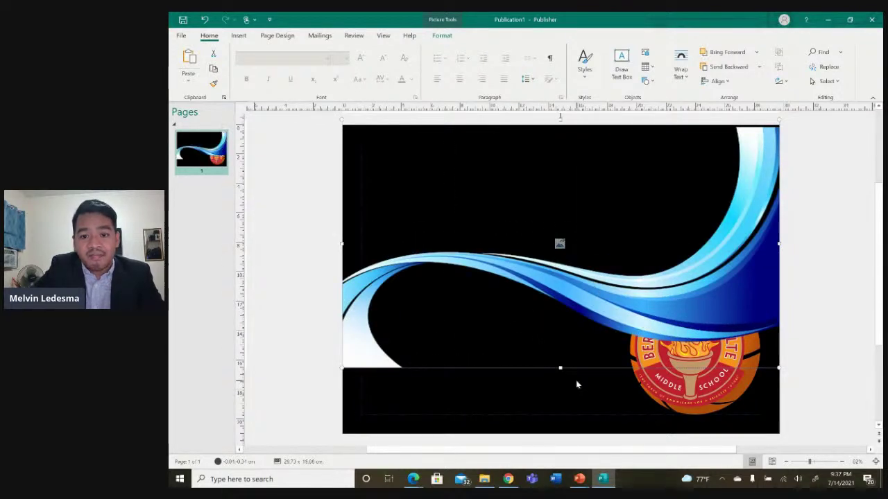
pyautogui.moveTo(559, 367); pyautogui.dragTo(557, 431)
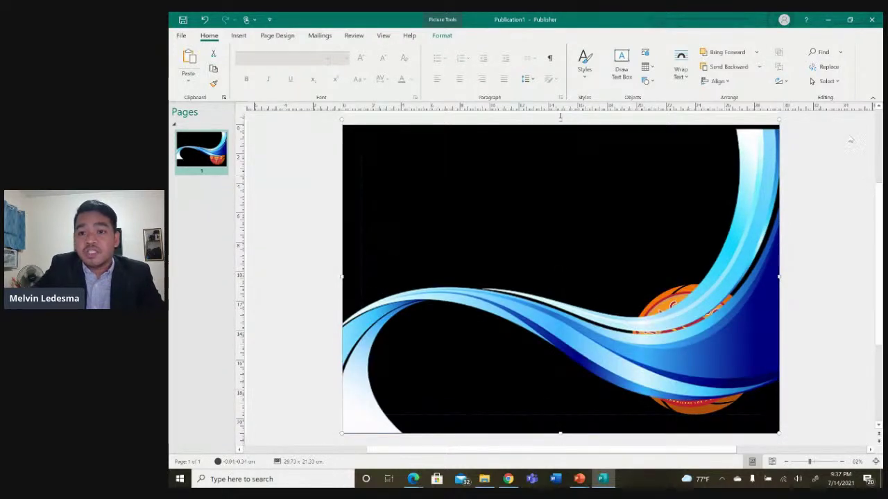
# Send the wave picture backward so it lies behind the basketball and the school logo
pyautogui.click(756, 52)
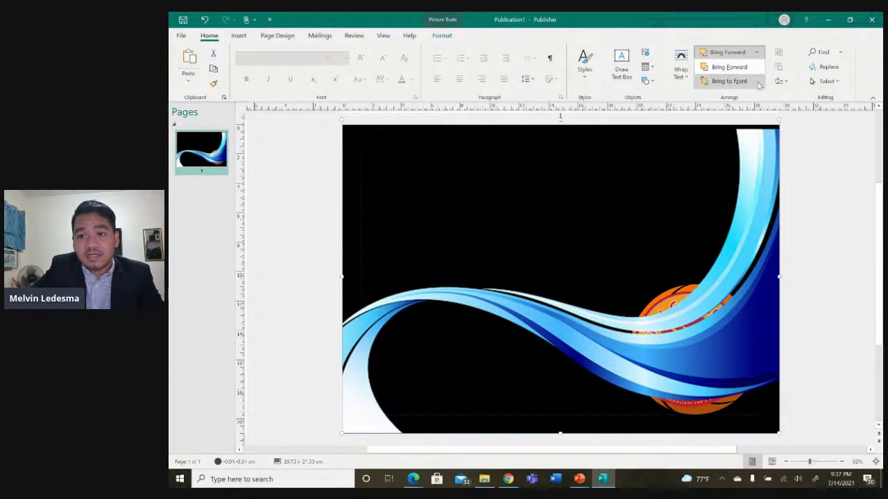
pyautogui.click(758, 83)
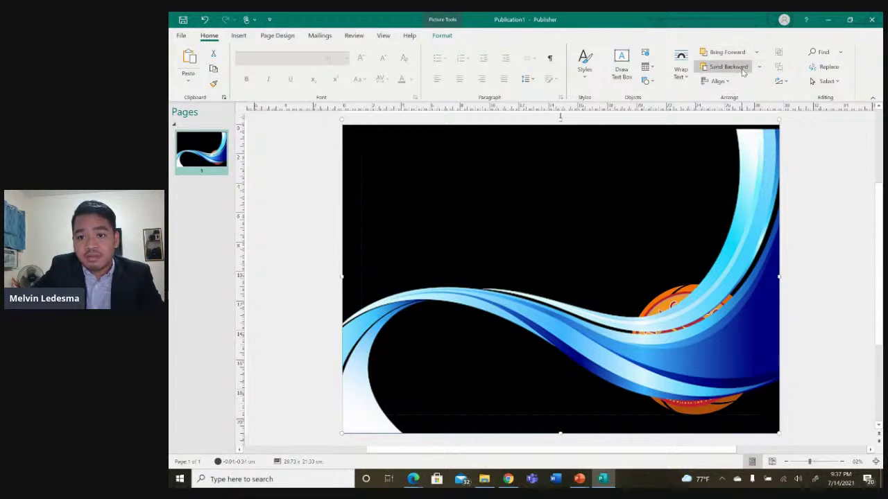
pyautogui.click(743, 71)
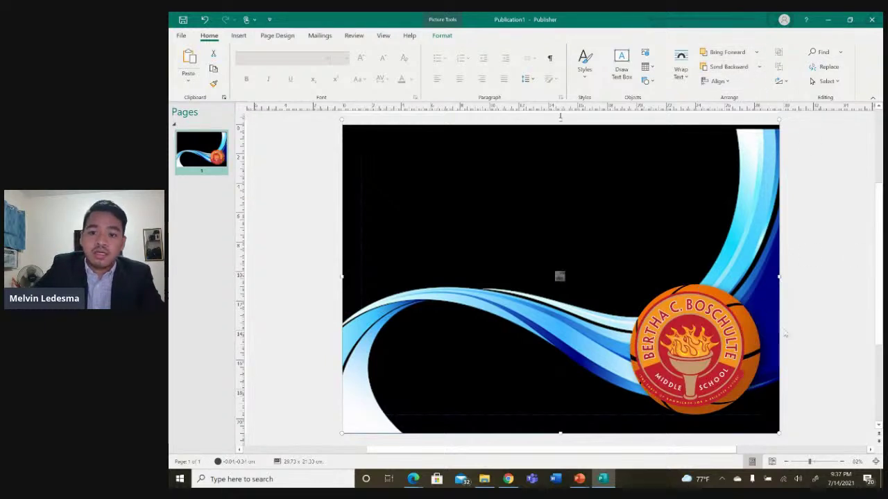
pyautogui.click(830, 279)
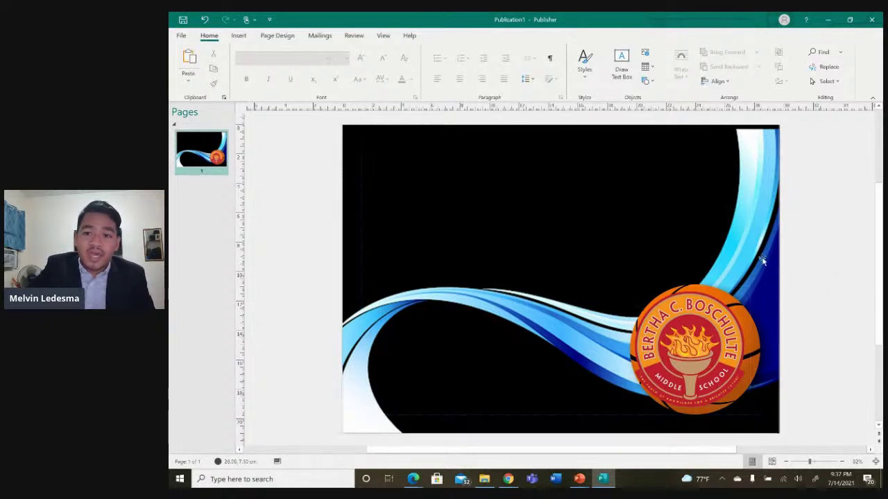
# Extend the wave picture past the page's top edge to about 22 cm high and nudge it slightly down
pyautogui.click(625, 129)
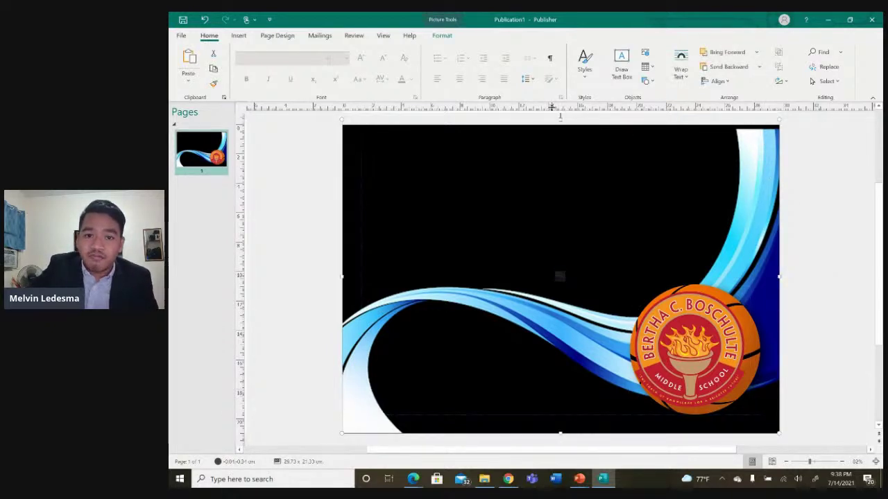
pyautogui.moveTo(559, 118); pyautogui.dragTo(561, 115)
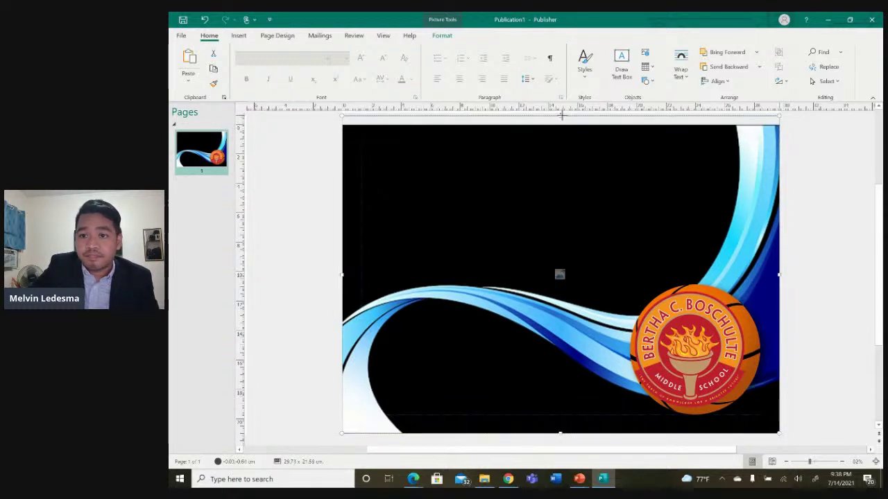
pyautogui.moveTo(562, 111); pyautogui.dragTo(562, 110)
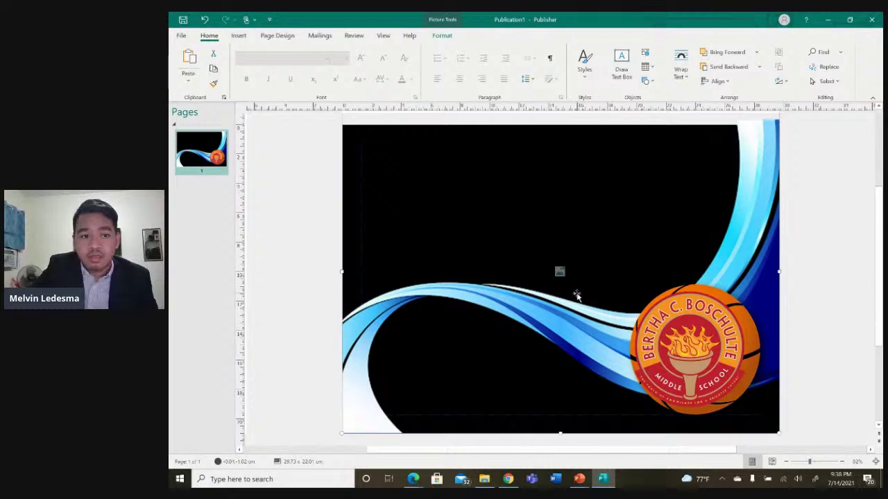
pyautogui.press('Down')
pyautogui.press('Down')
pyautogui.press('Down')
pyautogui.press('Down')
pyautogui.press('Down')
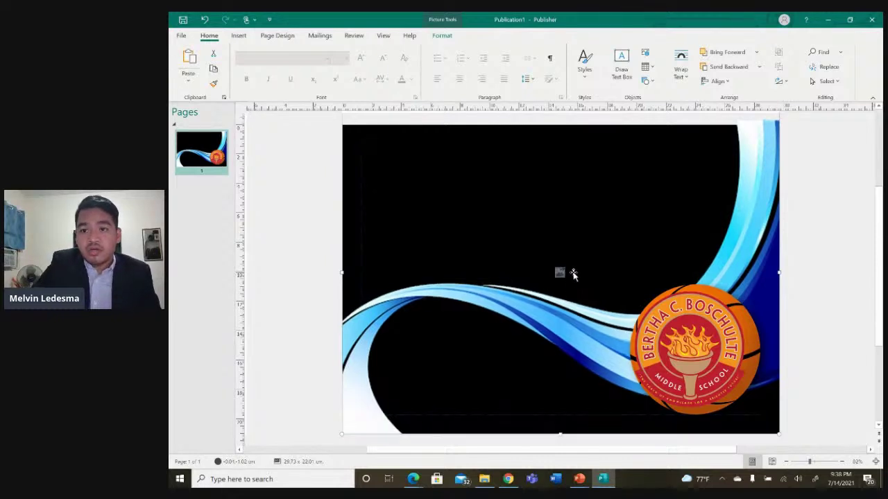
pyautogui.click(814, 272)
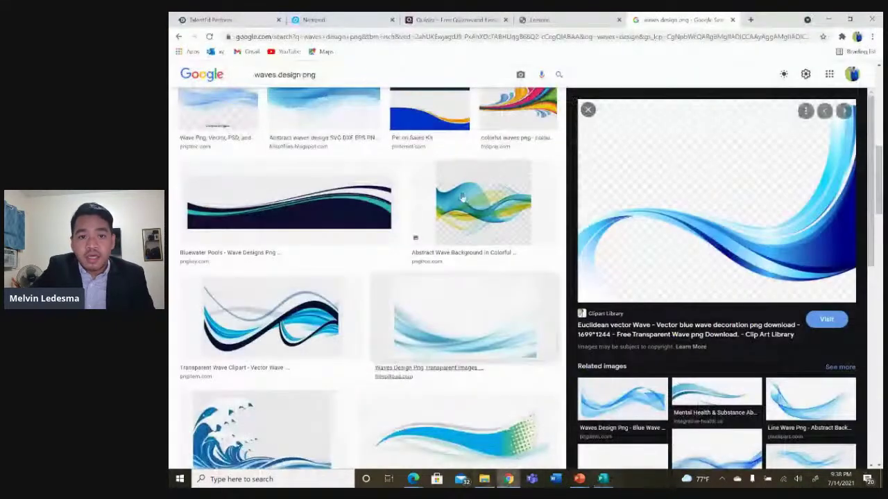
# Switch to Chrome and search Google Images for "abstract background designs"
pyautogui.click(508, 478)
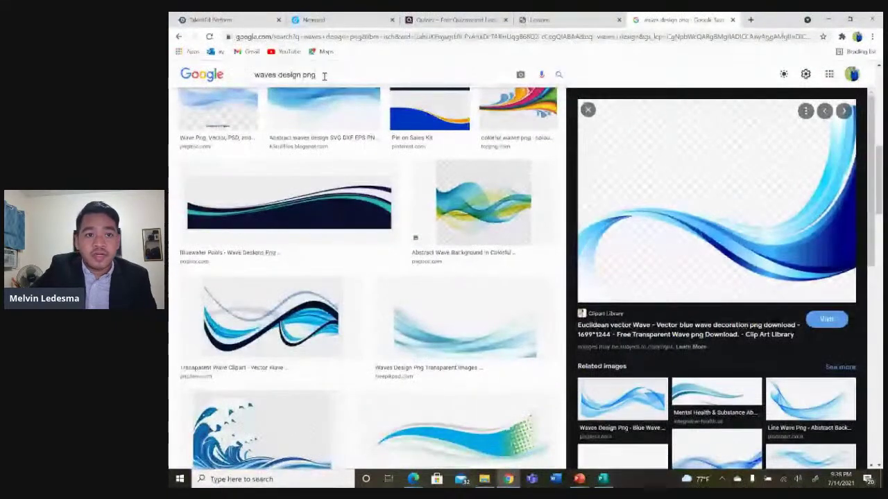
pyautogui.tripleClick(324, 77)
pyautogui.write('abstrac')
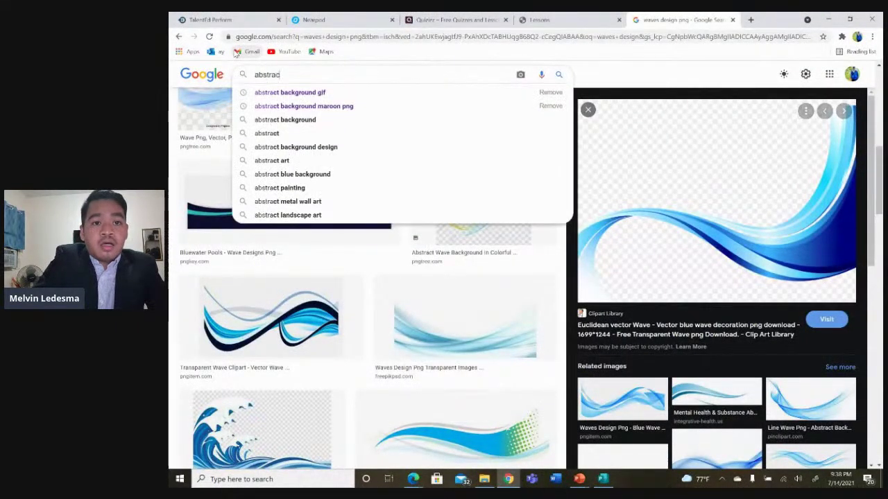
pyautogui.write('t')
pyautogui.press('Down')
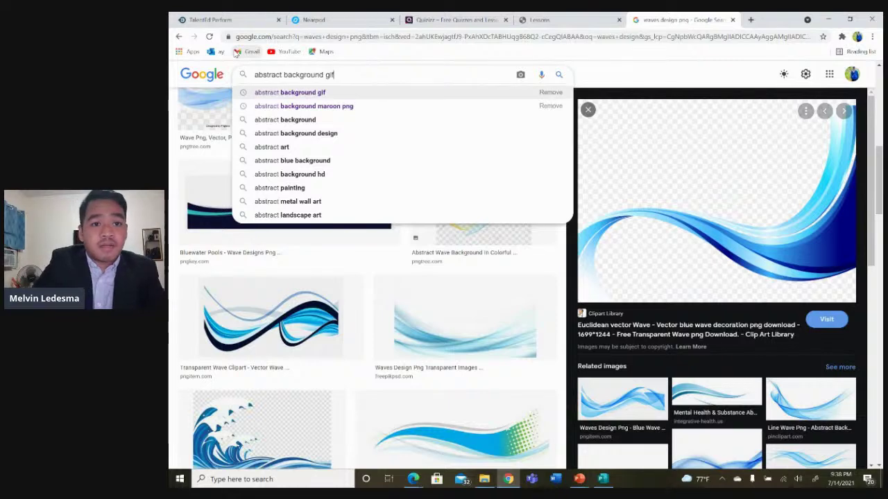
pyautogui.press('BackSpace')
pyautogui.press('BackSpace')
pyautogui.press('BackSpace')
pyautogui.press('BackSpace')
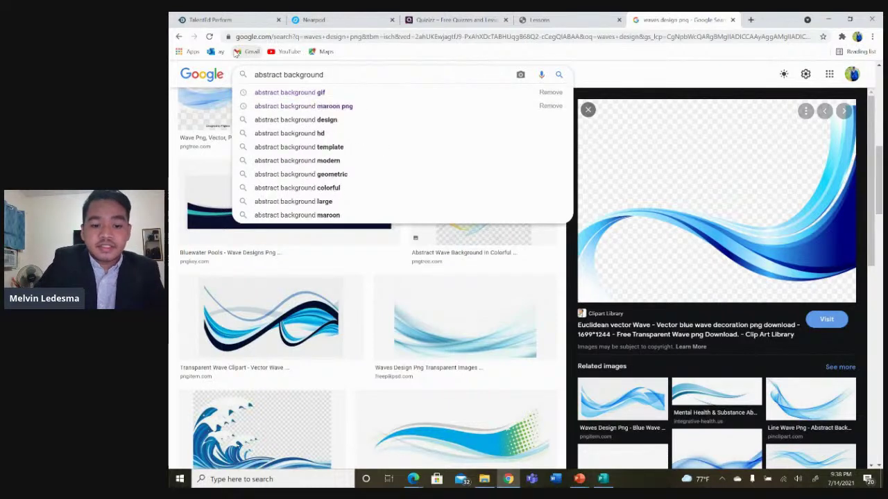
pyautogui.write('designs')
pyautogui.press('Return')
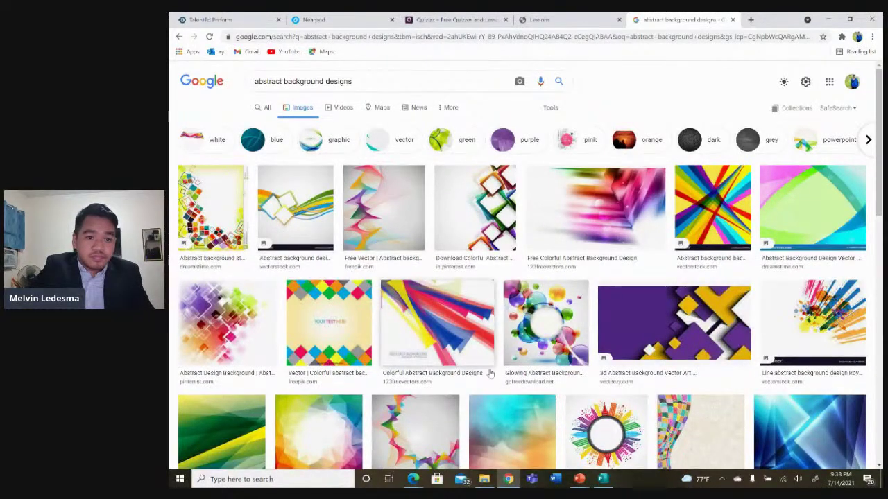
# Preview several abstract backgrounds in the results, including the green, multicoloured, blue and purple designs
pyautogui.click(229, 431)
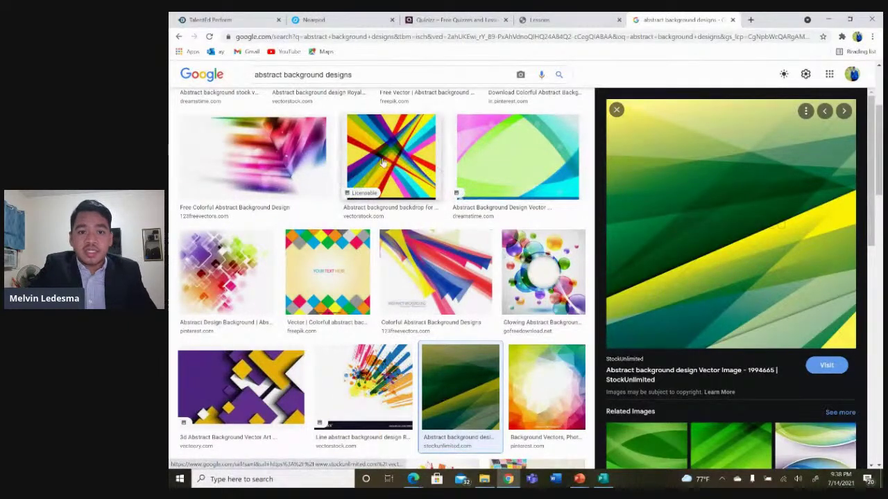
pyautogui.click(392, 186)
pyautogui.scroll(-5, 426, 205)
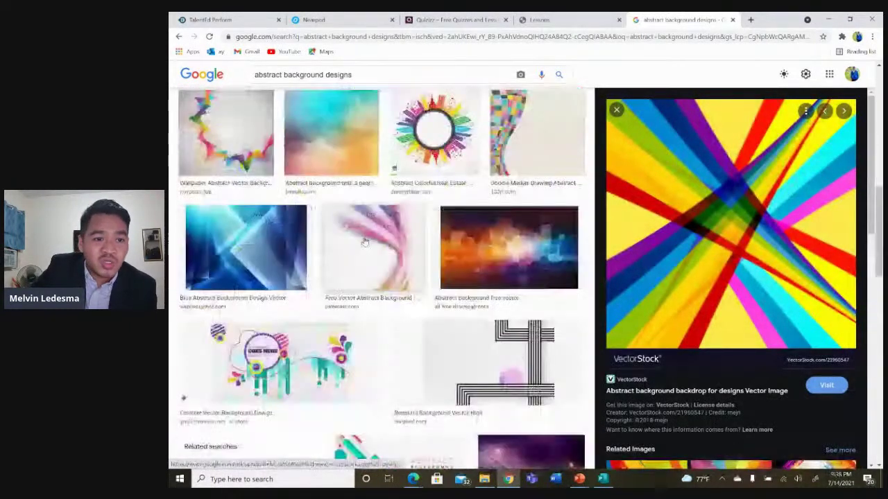
pyautogui.click(245, 229)
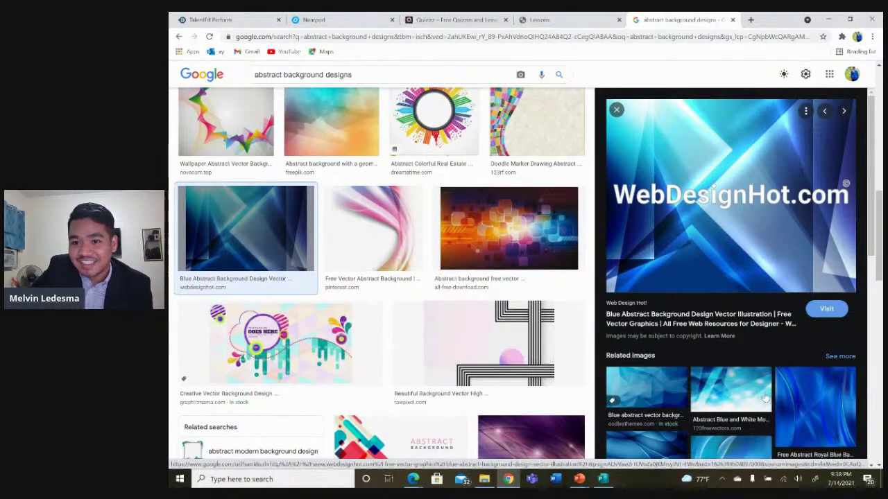
pyautogui.scroll(-5, 765, 397)
pyautogui.click(701, 244)
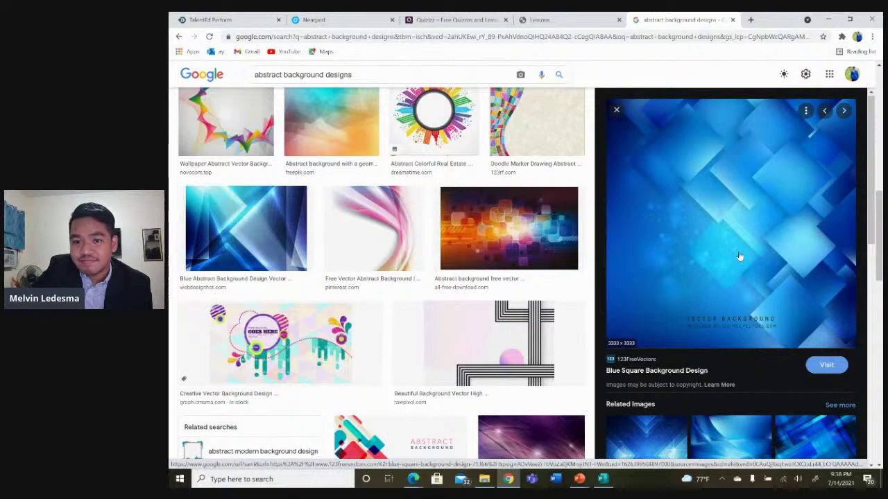
pyautogui.scroll(-3, 416, 312)
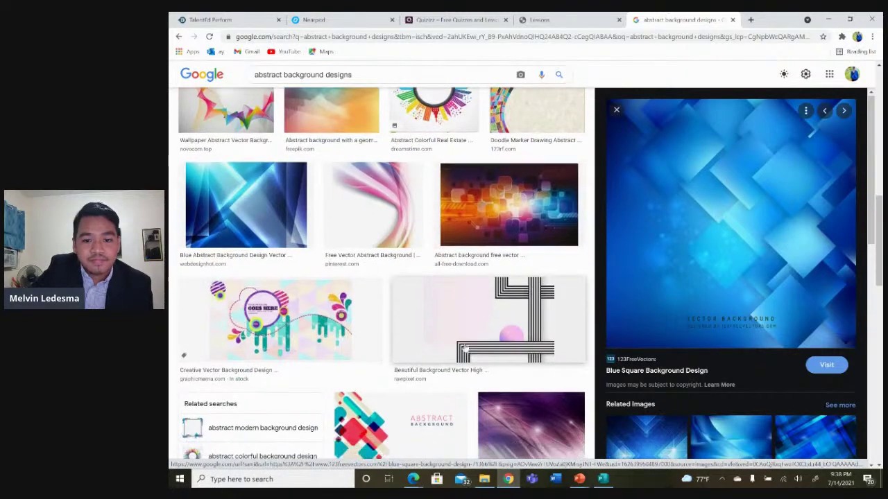
pyautogui.scroll(-2, 472, 350)
pyautogui.click(530, 215)
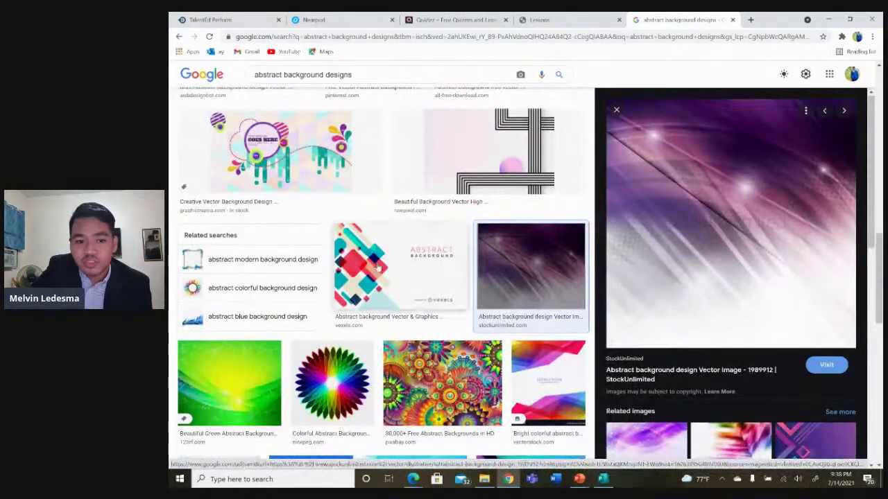
# Copy the yellow and blue line-pattern "Beautiful Background Vector" image from rawpixel and paste it onto the page in Publisher
pyautogui.scroll(-5, 312, 332)
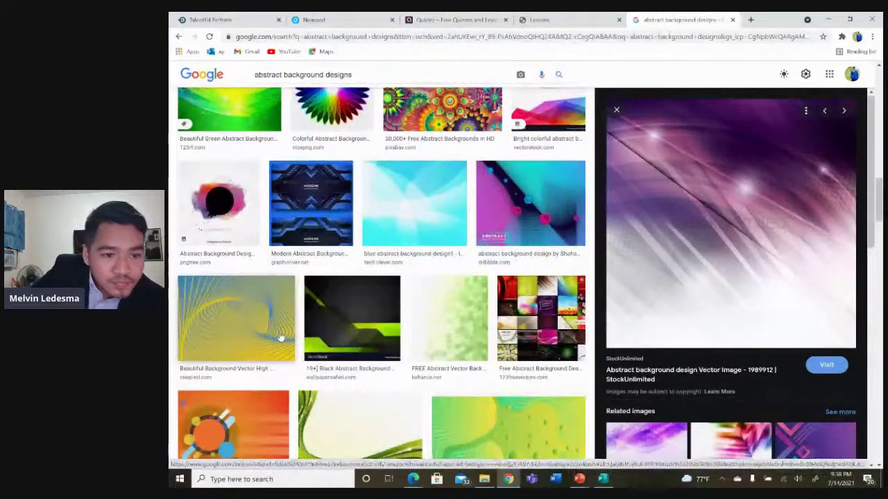
pyautogui.click(236, 319)
pyautogui.rightClick(736, 206)
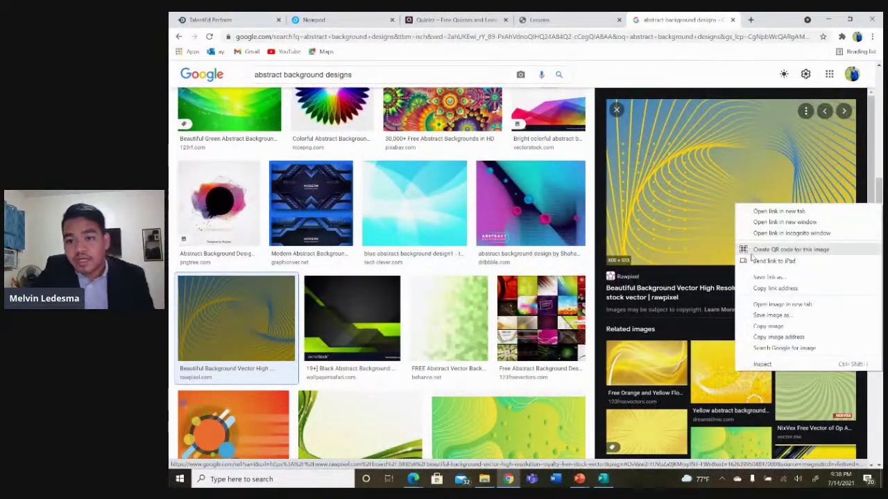
pyautogui.click(753, 325)
pyautogui.hotkey('alt', 'Tab')
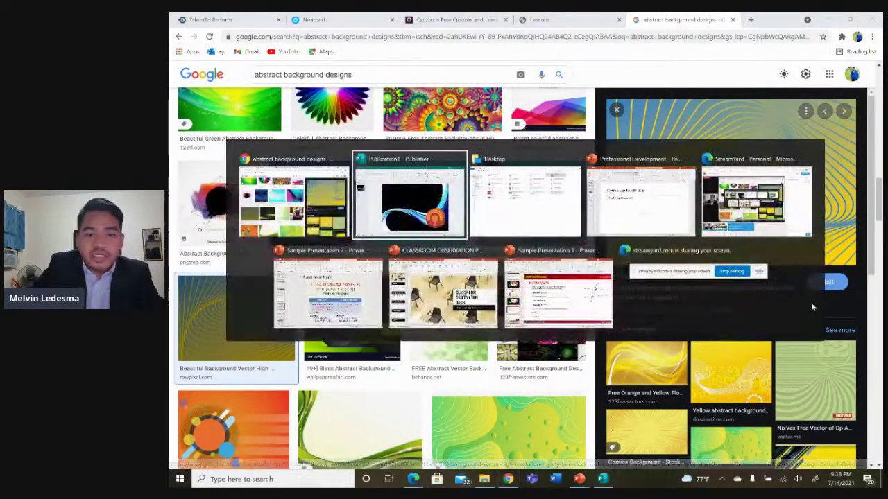
pyautogui.hotkey('ctrl', 'v')
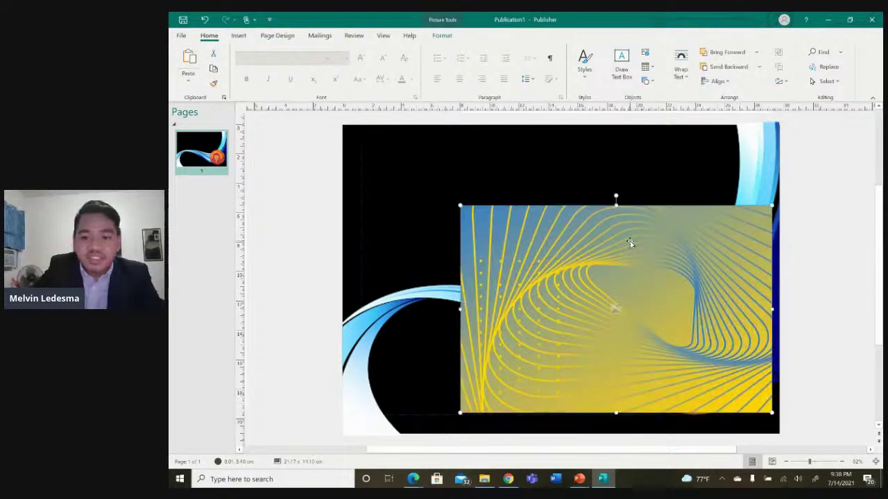
# Move the line-pattern picture to the page's upper-left corner and stretch it over the whole page, about 29.7 by 21 cm
pyautogui.moveTo(631, 265); pyautogui.dragTo(516, 174)
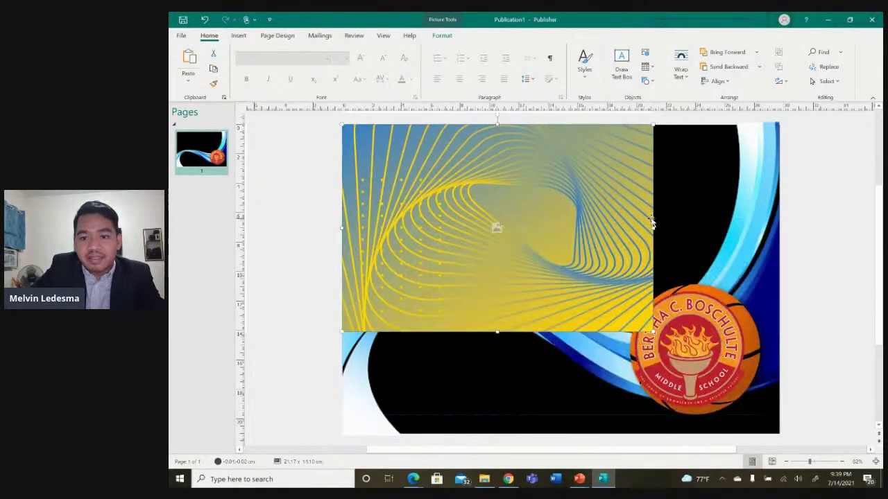
pyautogui.moveTo(657, 226); pyautogui.dragTo(779, 217)
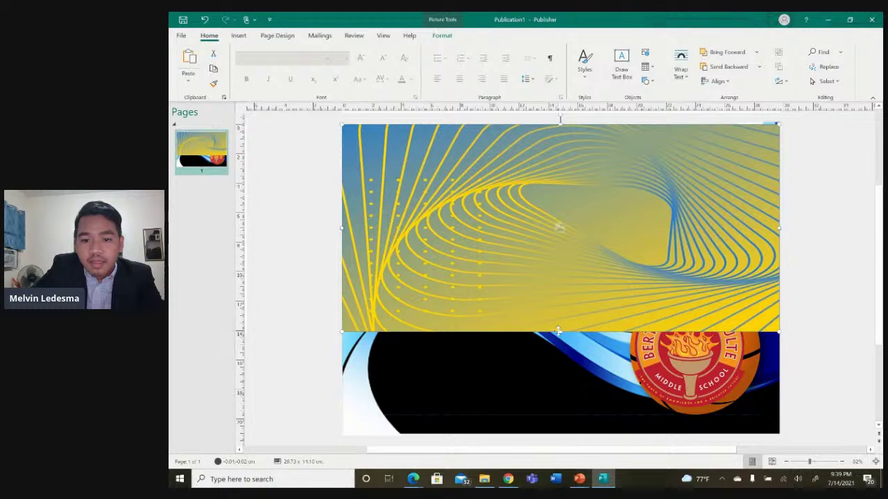
pyautogui.moveTo(560, 331); pyautogui.dragTo(561, 434)
# Send the line-pattern picture to the back, behind the wave, basketball and logo, and select the wave picture
pyautogui.click(758, 67)
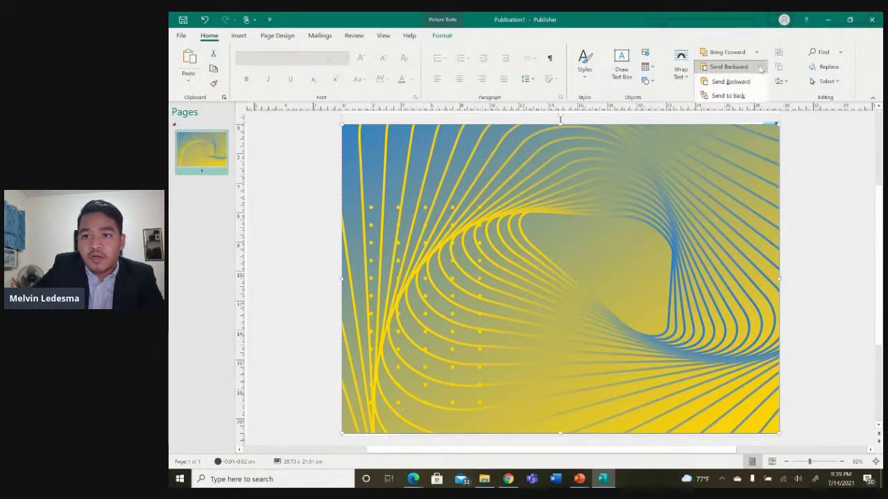
pyautogui.click(728, 95)
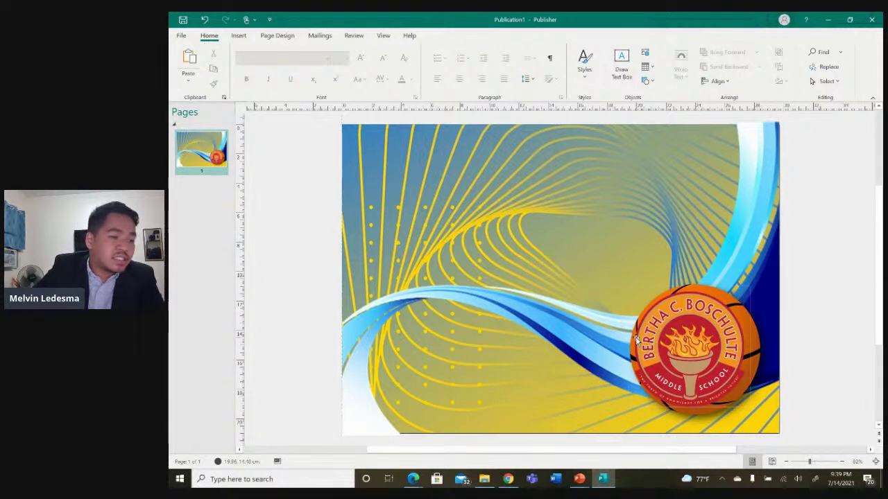
pyautogui.click(566, 314)
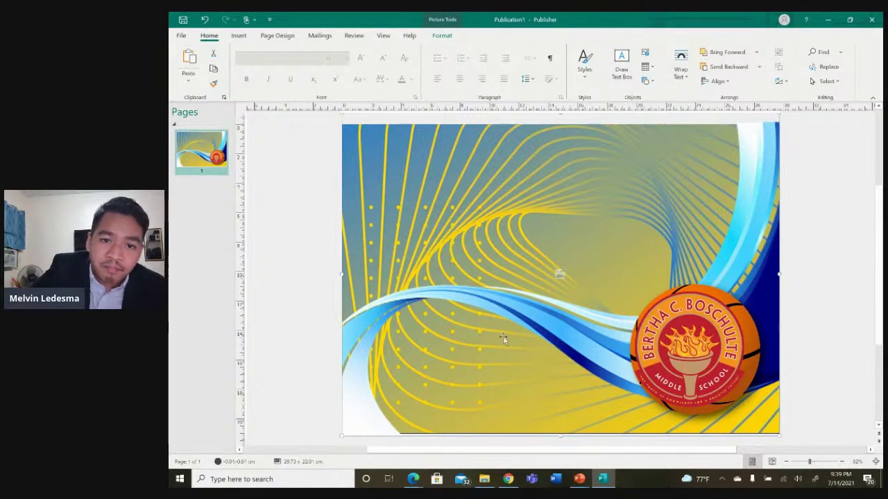
# Switch to the Professional Development presentation in PowerPoint and show slide 7 about picture formats
pyautogui.moveTo(579, 479)
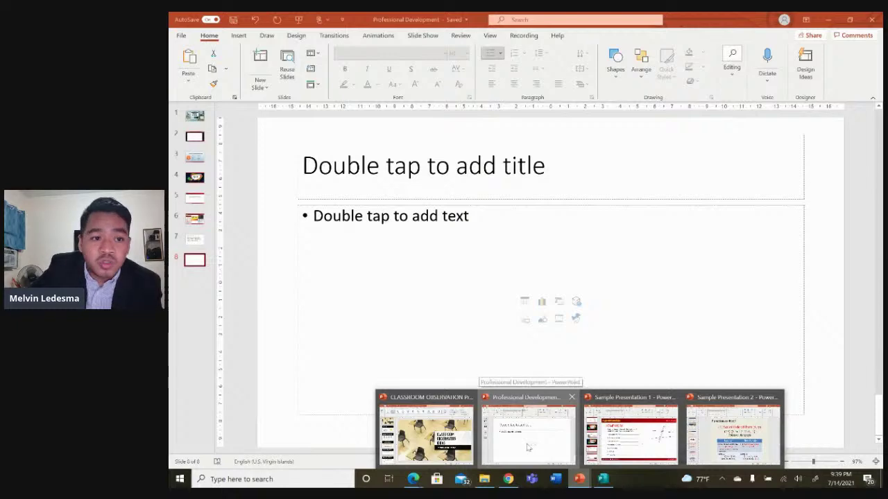
pyautogui.click(531, 439)
pyautogui.click(197, 239)
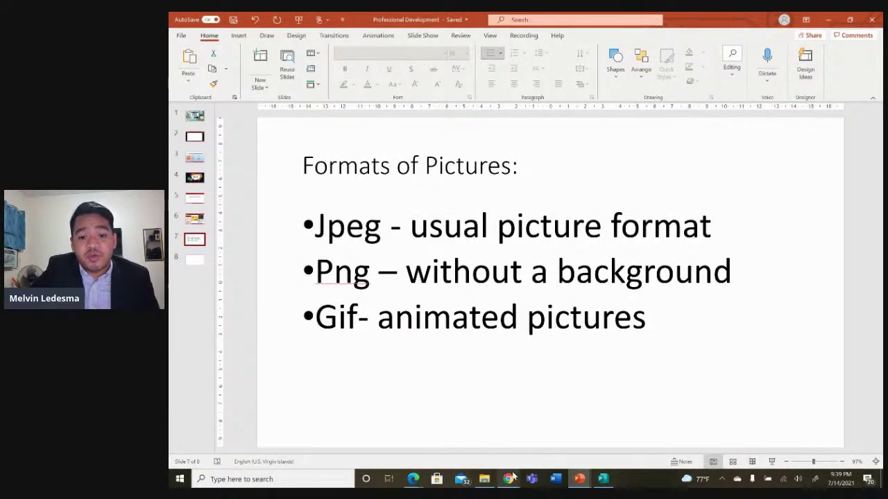
# Switch to Chrome and search Google Images for "dog clipart gif"
pyautogui.click(509, 478)
pyautogui.moveTo(408, 75); pyautogui.dragTo(236, 64)
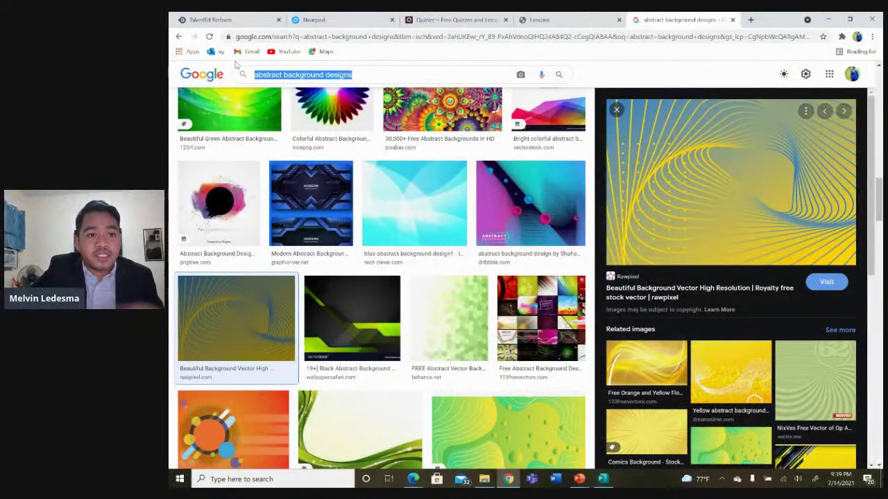
pyautogui.write('dog')
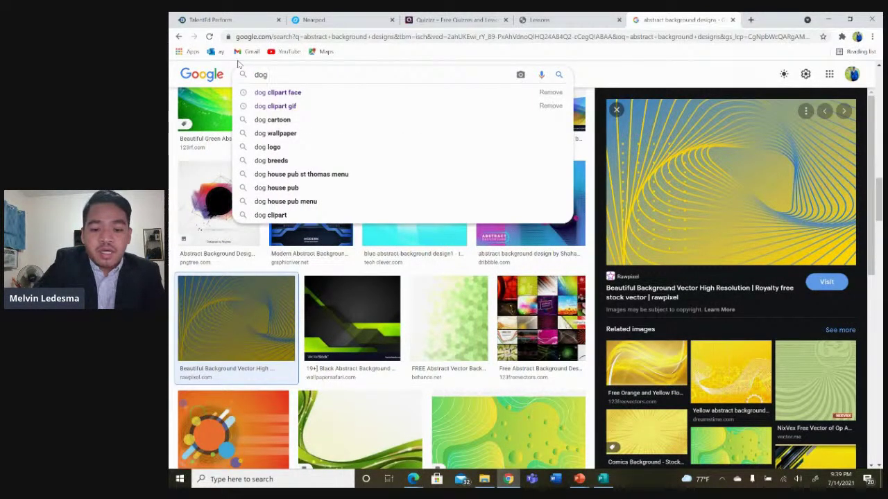
pyautogui.write(' clipart')
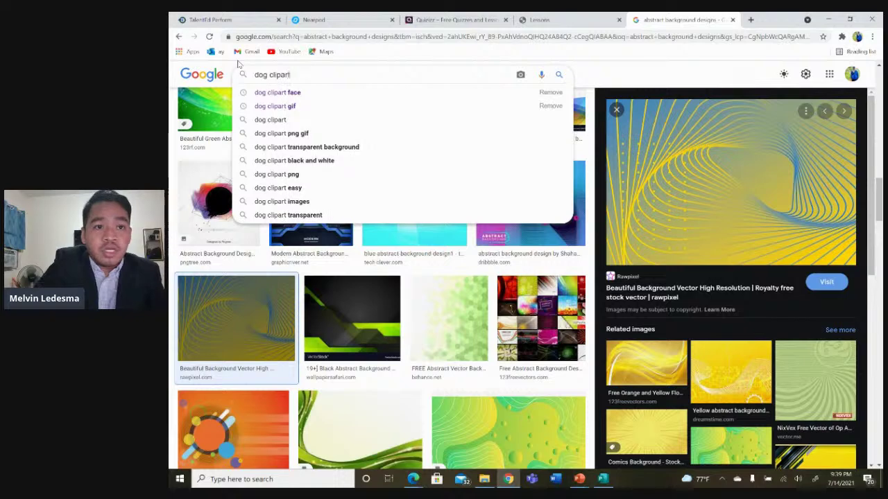
pyautogui.write(' gif')
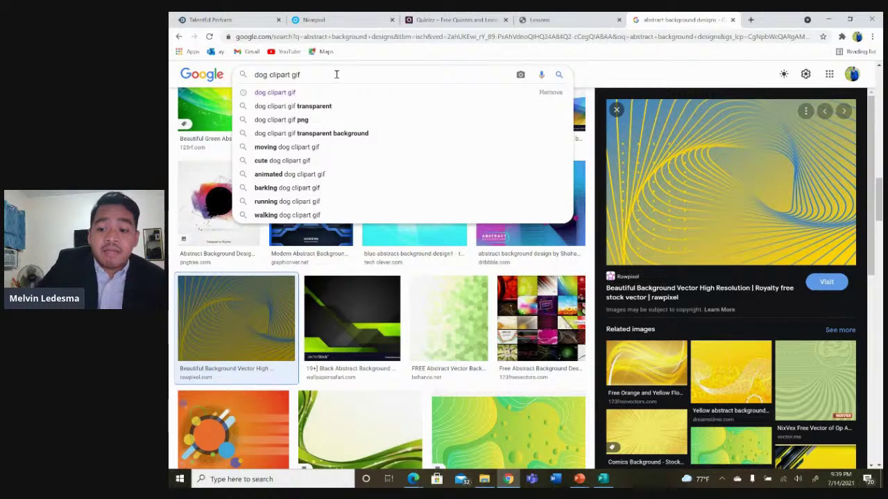
pyautogui.press('Return')
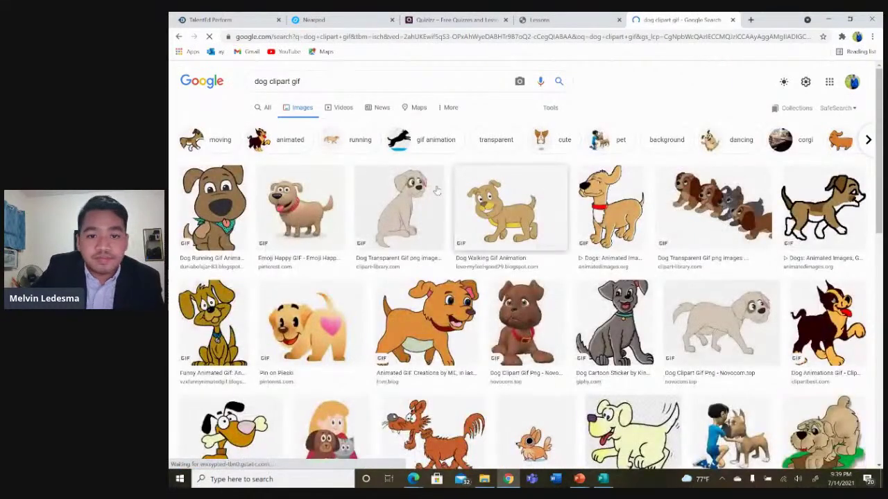
# Copy the "Dog Walking Gif Animation" image and paste it into Publisher over the selected wave picture
pyautogui.click(499, 221)
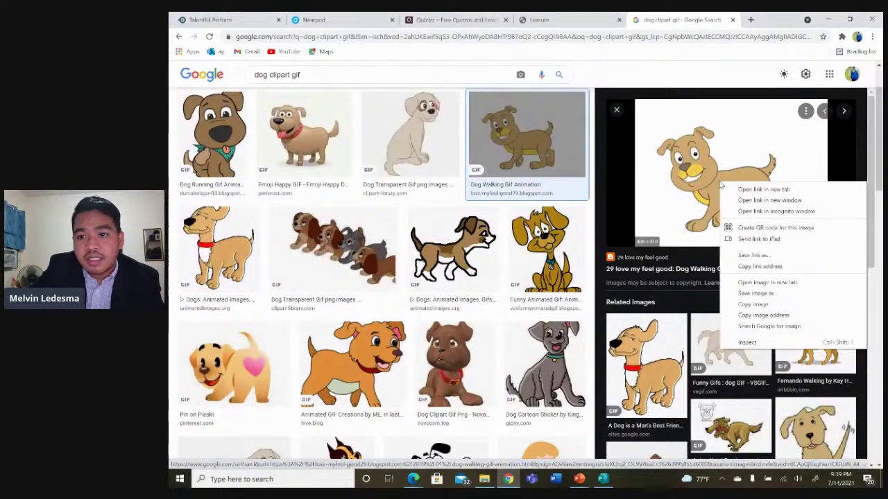
pyautogui.click(781, 306)
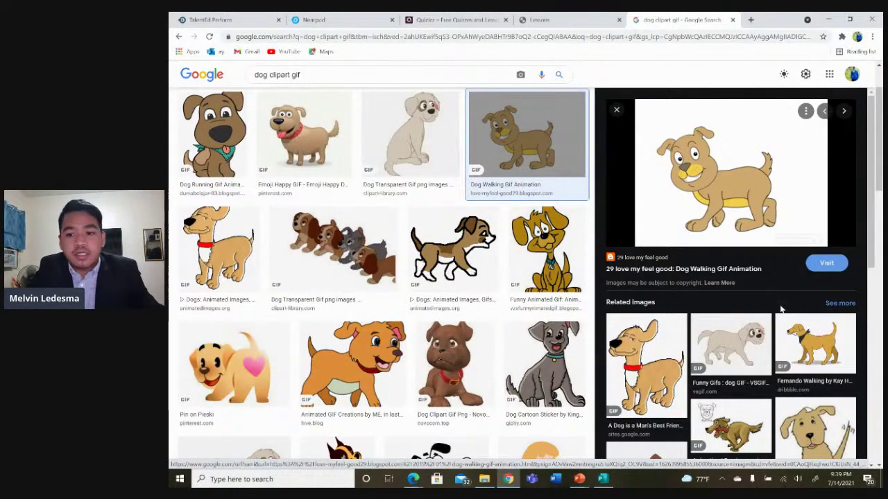
pyautogui.hotkey('alt', 'Tab')
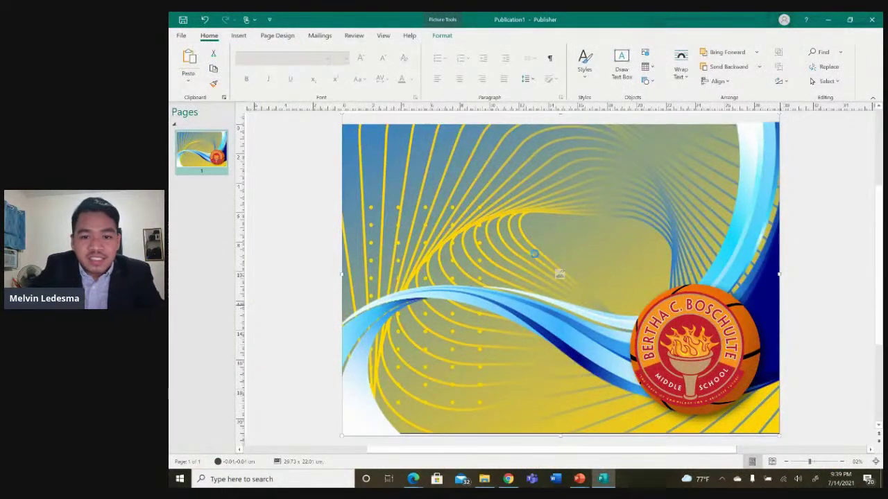
pyautogui.hotkey('ctrl', 'v')
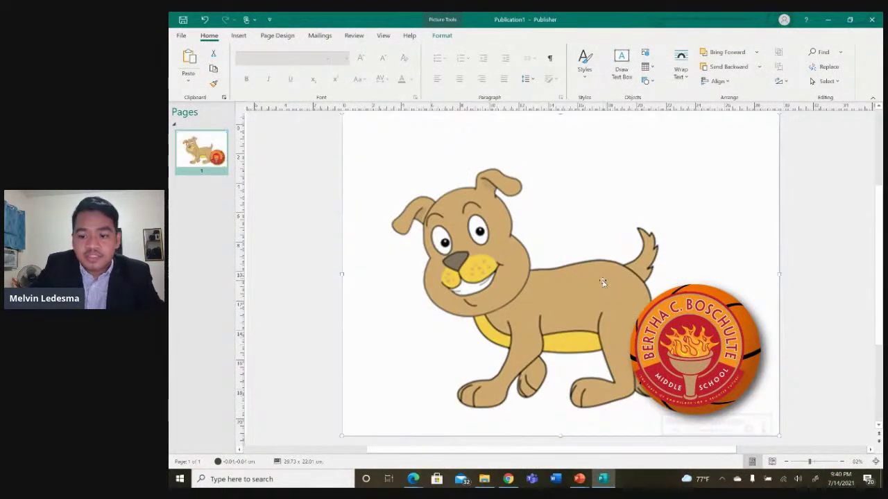
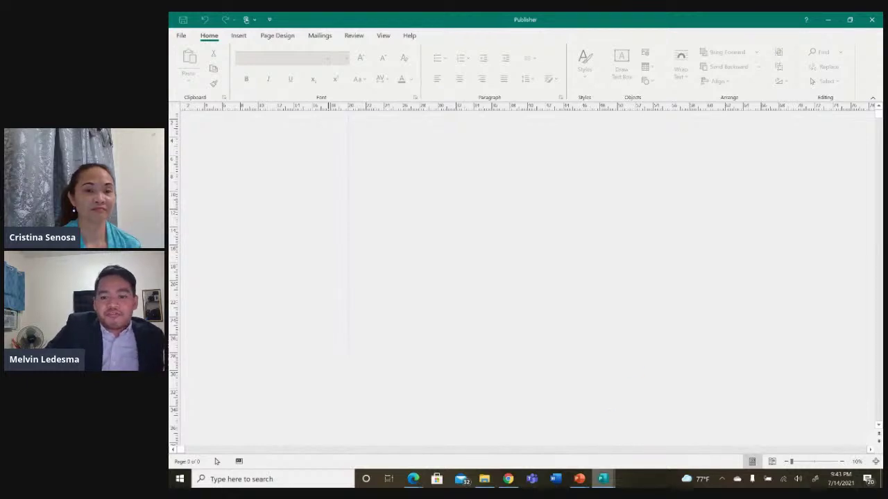
# Accept the Load Fonts notice to view the "Gawad Sinagtala & Gawad Lampara" certificate, and return to its folder in File Explorer
pyautogui.moveTo(579, 484)
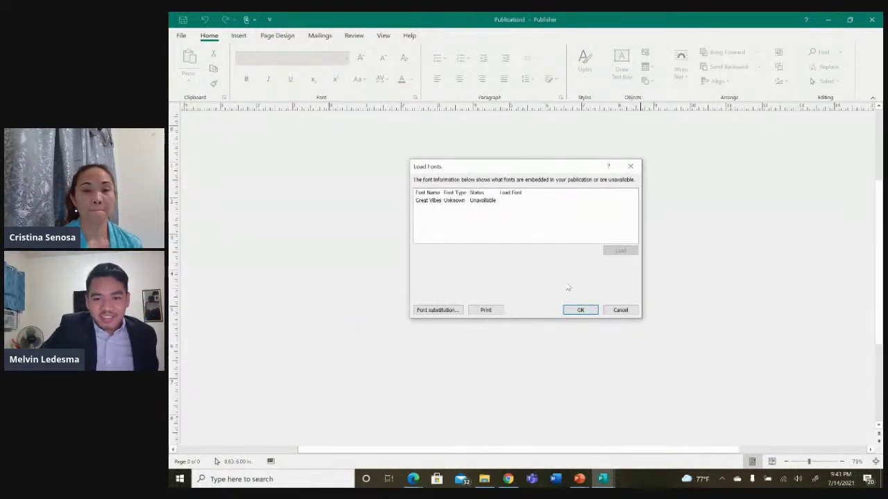
pyautogui.click(580, 310)
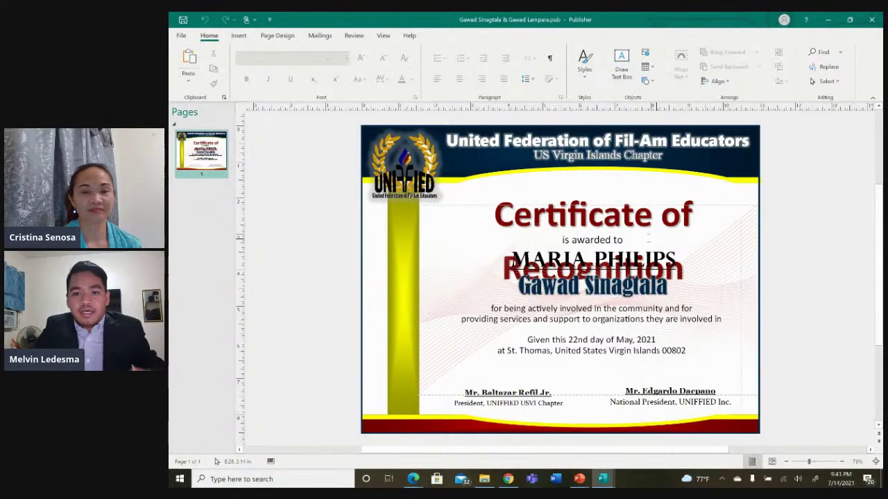
pyautogui.click(615, 213)
pyautogui.hotkey('alt', 'Tab')
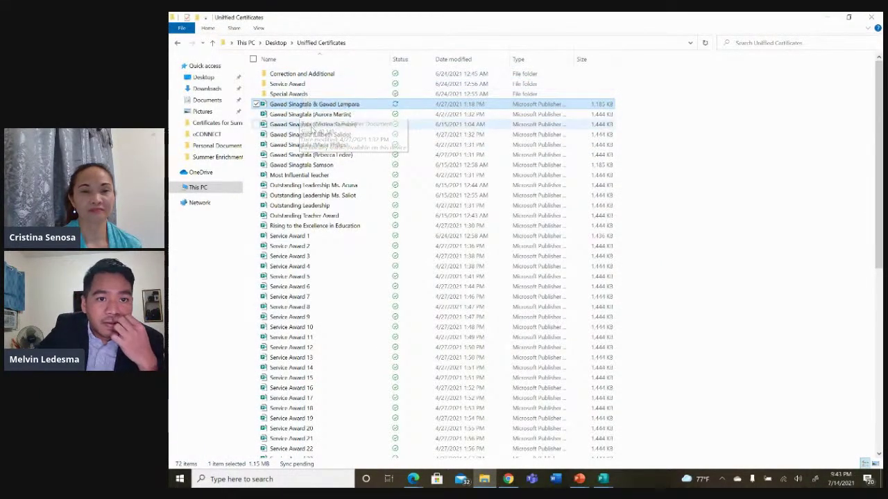
# Open the Outstanding Leadership certificate publication for the first listed honoree from the Unified Certificates folder
pyautogui.click(353, 186)
pyautogui.doubleClick(353, 190)
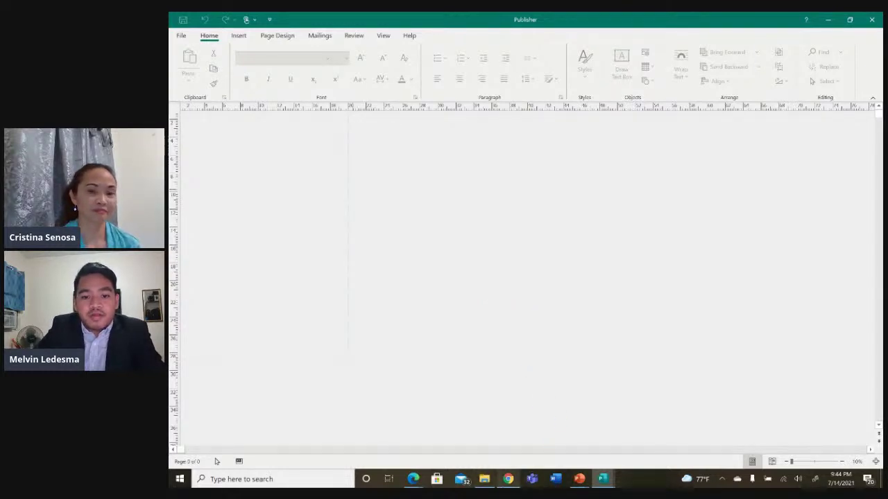
# Switch to Chrome, load the Google home page and search for "font style free download"
pyautogui.moveTo(508, 478)
pyautogui.click(510, 434)
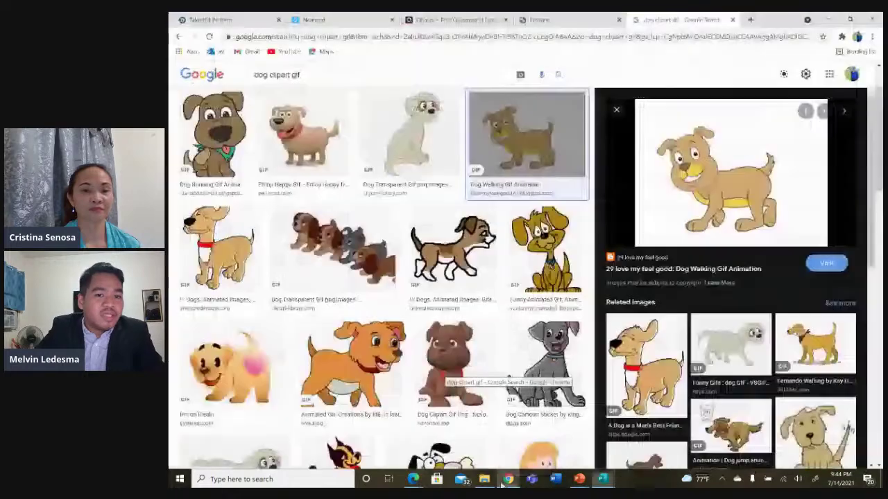
pyautogui.click(303, 36)
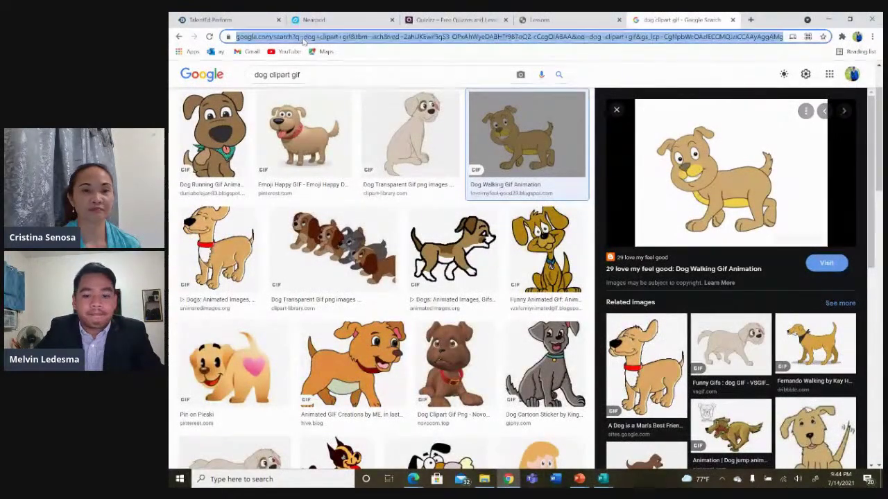
pyautogui.write('goo')
pyautogui.press('Return')
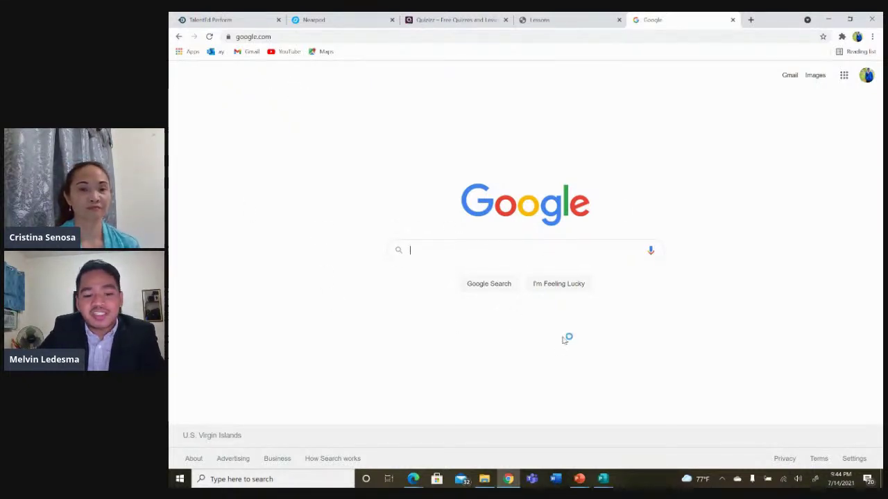
pyautogui.write('fonm')
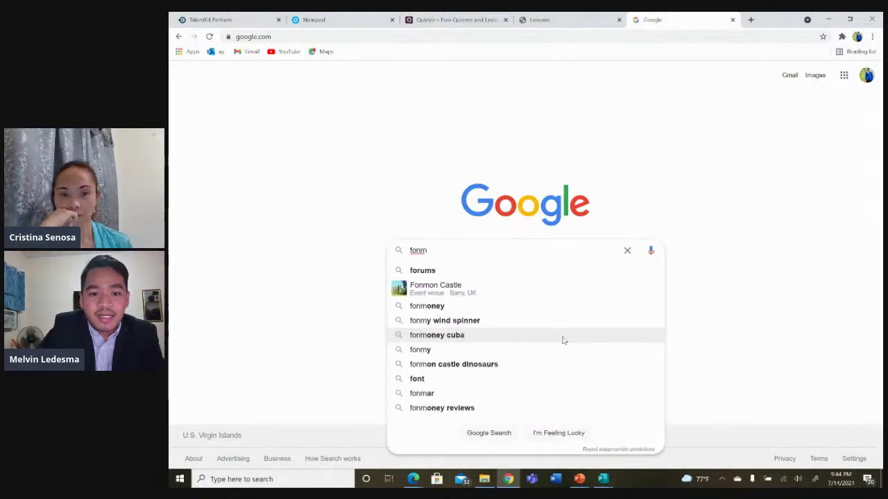
pyautogui.press('BackSpace')
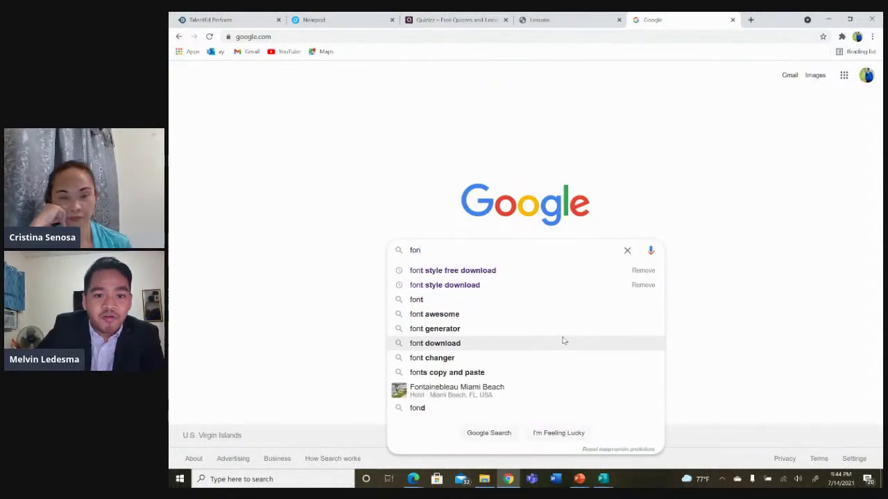
pyautogui.click(464, 272)
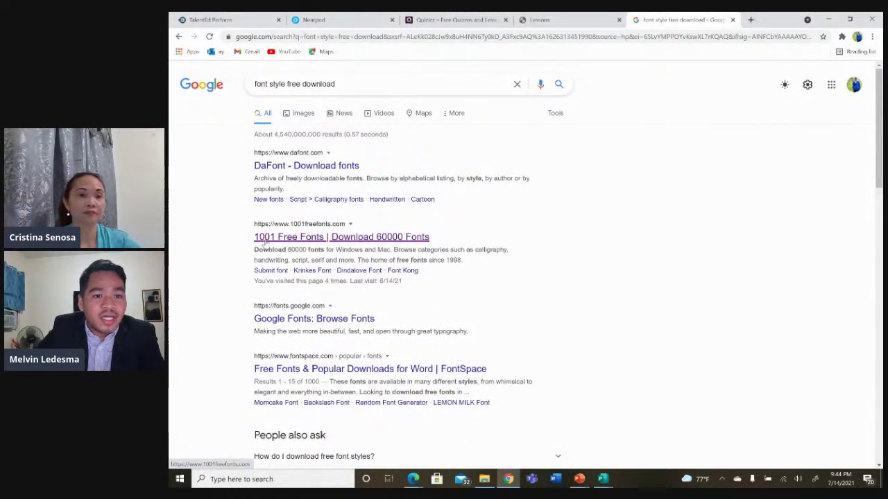
# Open the 1001 Free Fonts website from the results and browse its new fonts down to Sea Sand Sun
pyautogui.click(291, 241)
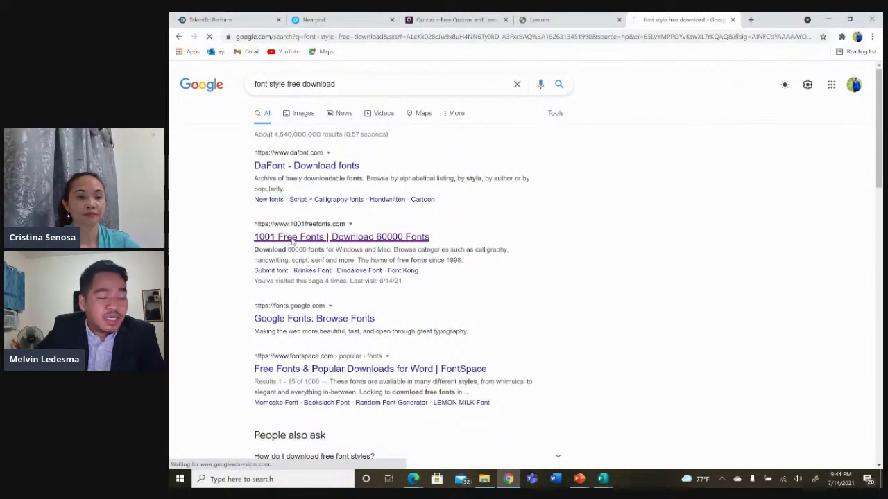
pyautogui.scroll(-2, 423, 343)
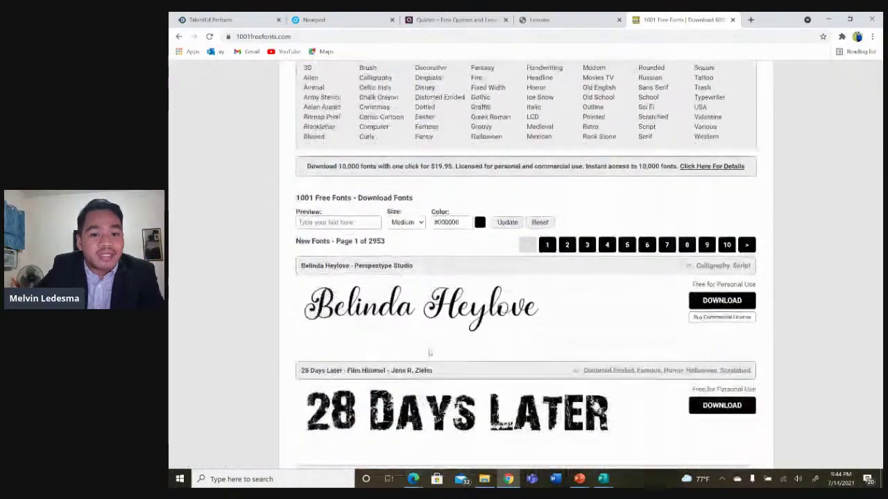
pyautogui.scroll(-2, 429, 353)
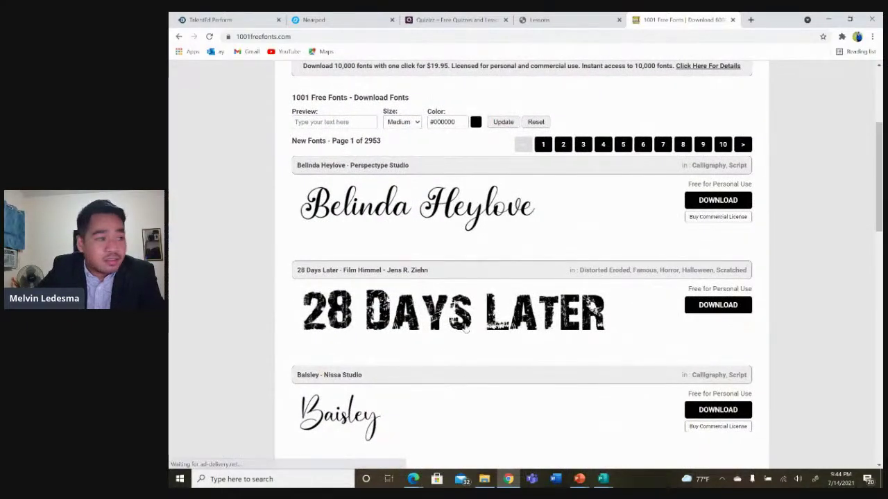
pyautogui.scroll(-2, 469, 329)
pyautogui.scroll(-4, 472, 329)
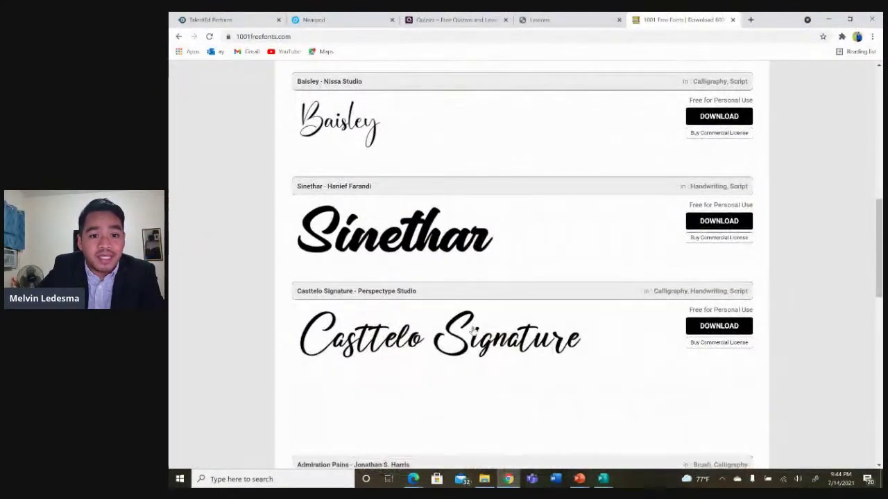
pyautogui.scroll(-4, 472, 329)
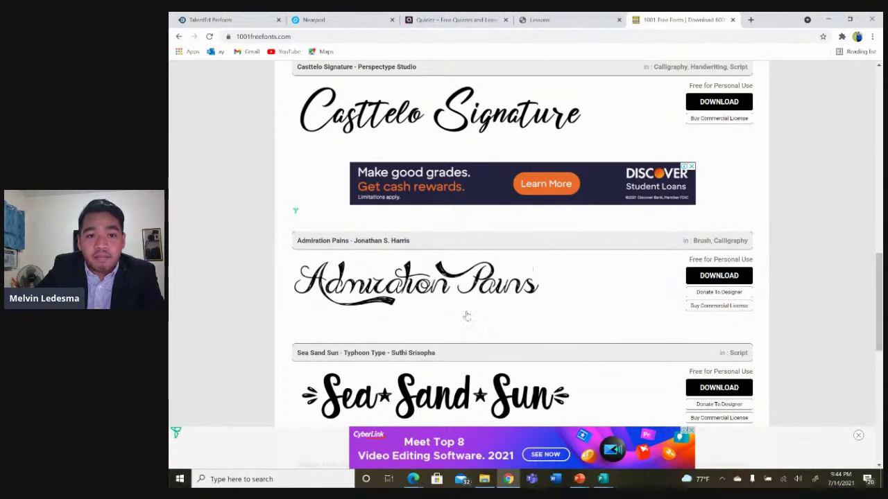
pyautogui.scroll(2, 552, 315)
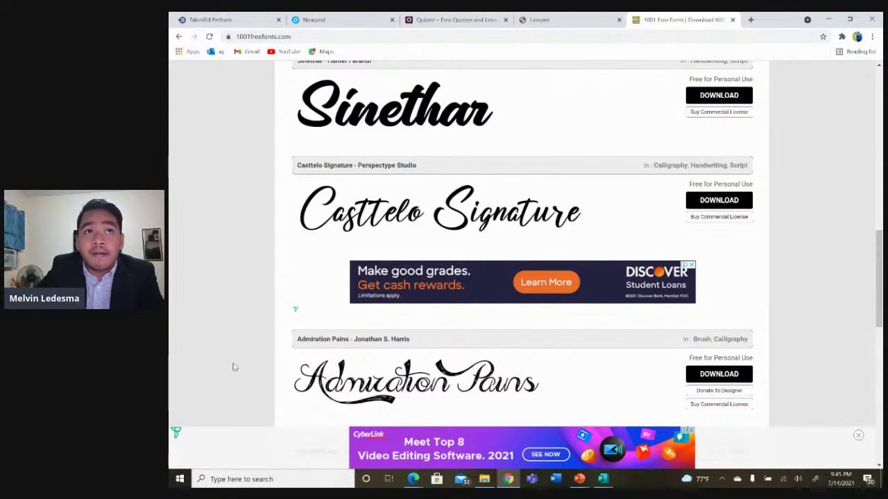
# Download the Casttelo Signature font, preview the font file from its zip archive, and close the preview and archive windows
pyautogui.click(722, 202)
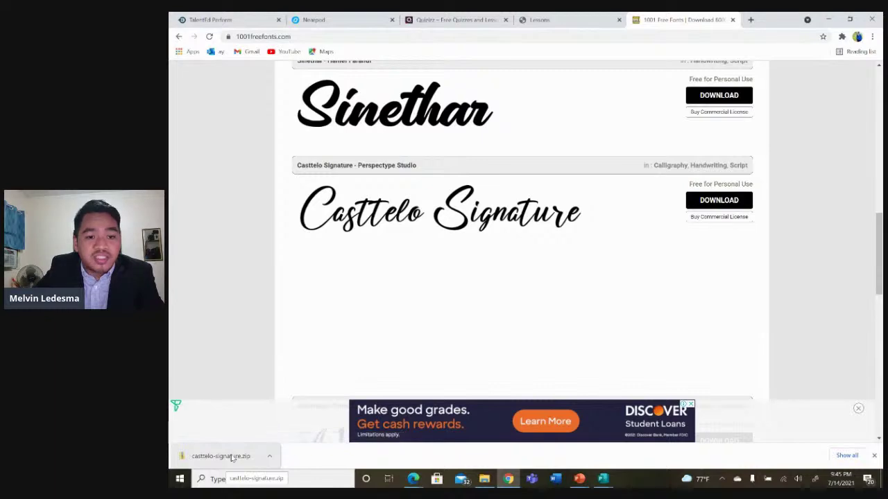
pyautogui.click(233, 456)
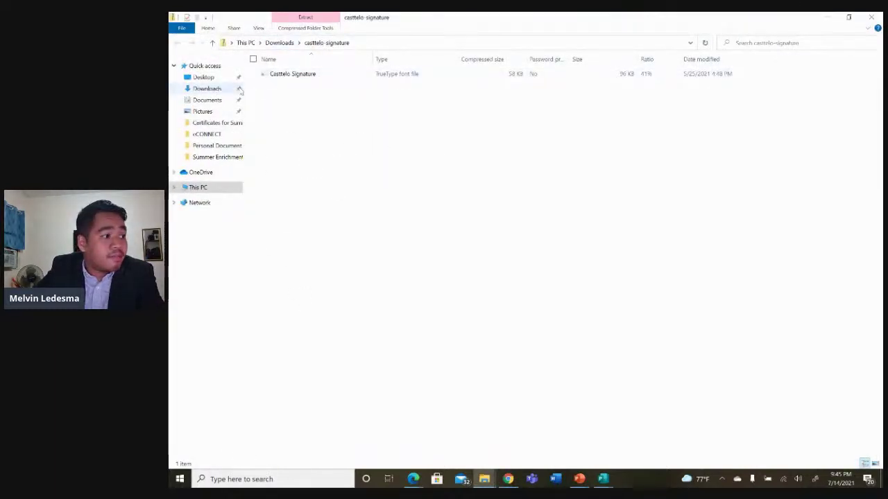
pyautogui.doubleClick(277, 74)
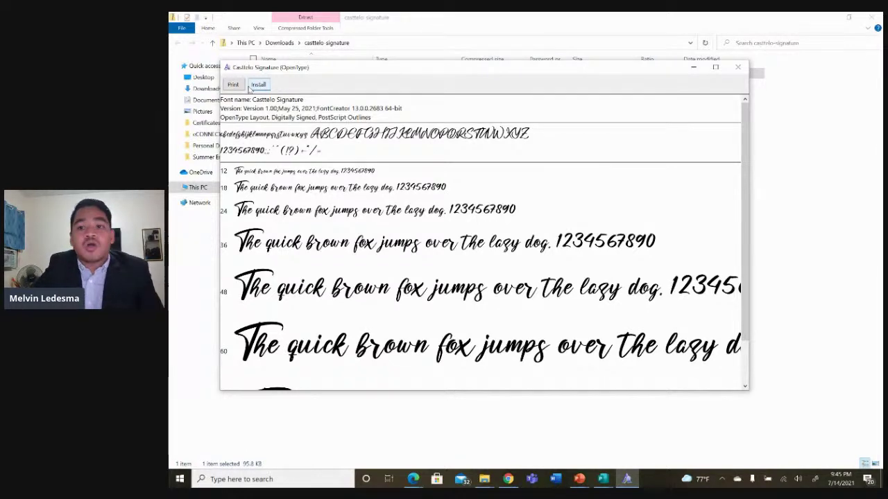
pyautogui.click(737, 67)
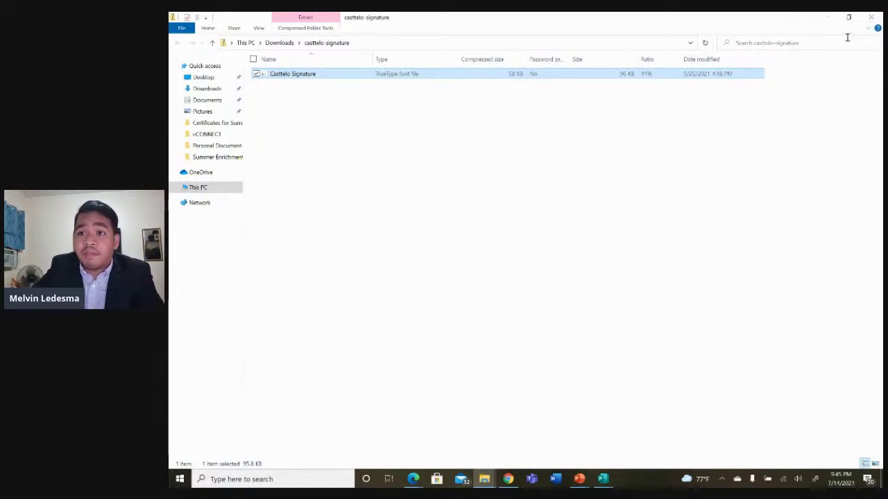
pyautogui.click(871, 16)
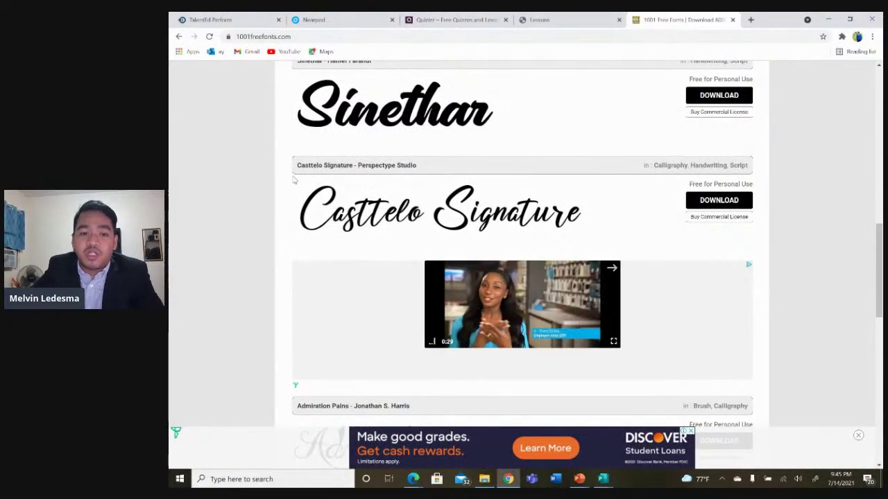
# Switch to Publisher and view the Certificate of Attendance and the "Gawad Sinagtala & Gawad Lampara" certificate
pyautogui.scroll(5, 580, 215)
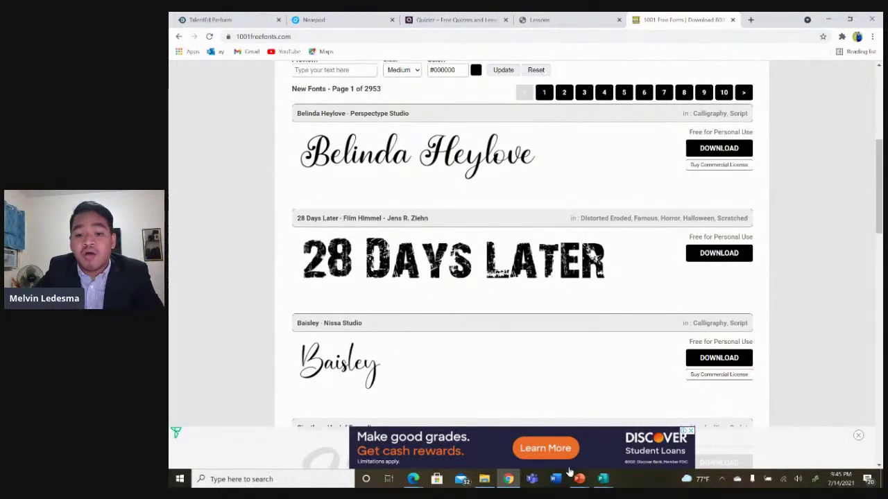
pyautogui.moveTo(603, 480)
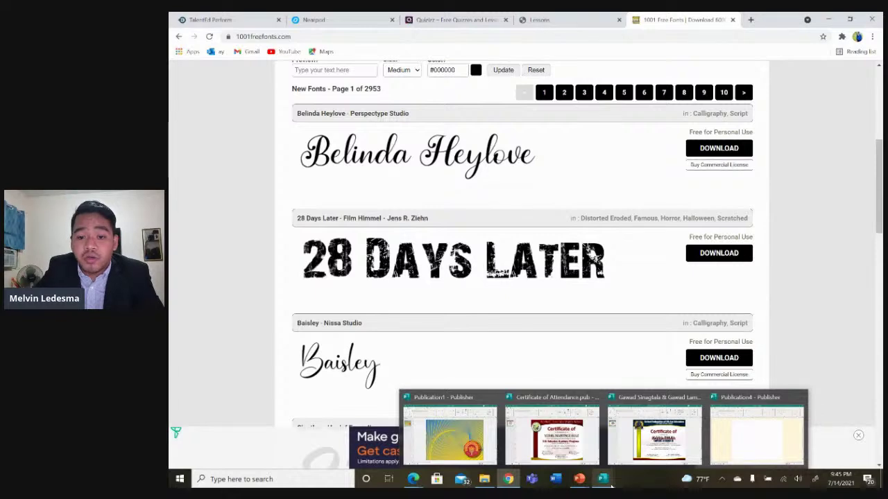
pyautogui.click(555, 444)
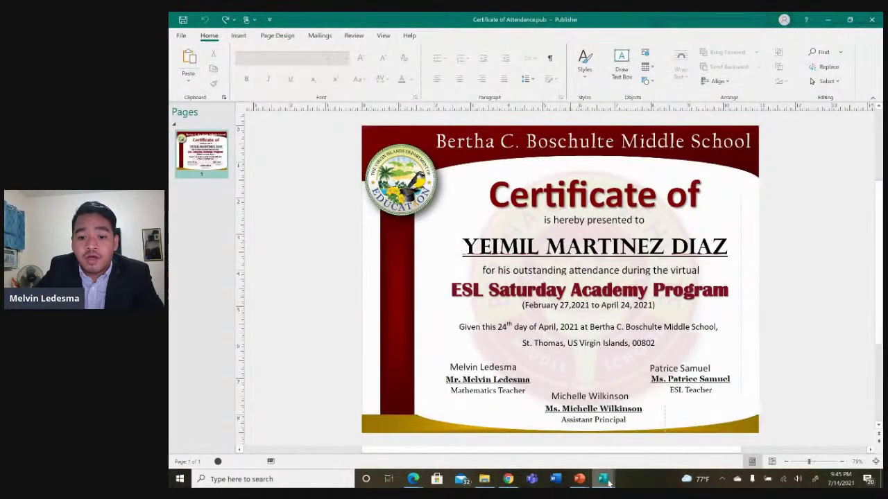
pyautogui.moveTo(603, 480)
pyautogui.click(640, 440)
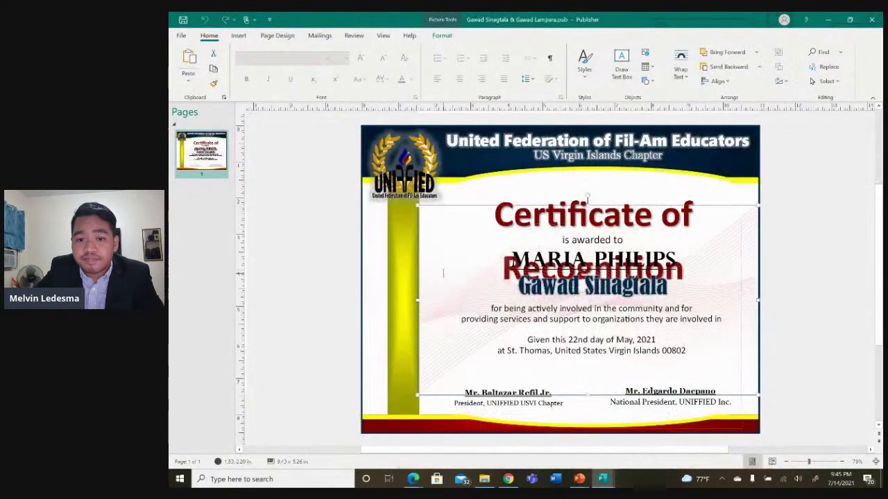